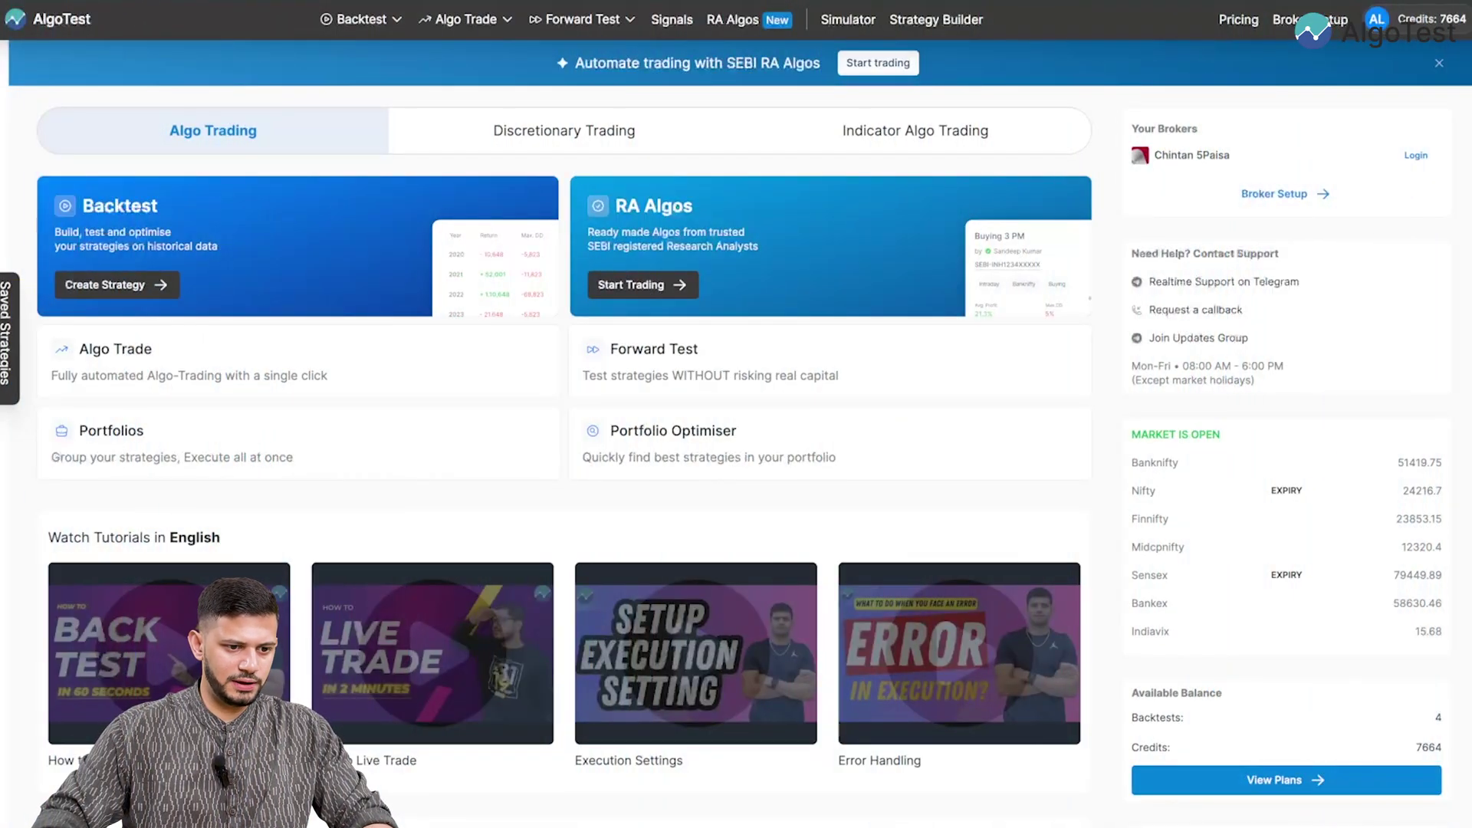
Load the saved Positional New strategy from the 920Straddle group and close the sidebar
{"action": "left_click", "coordinate": [5, 316]}
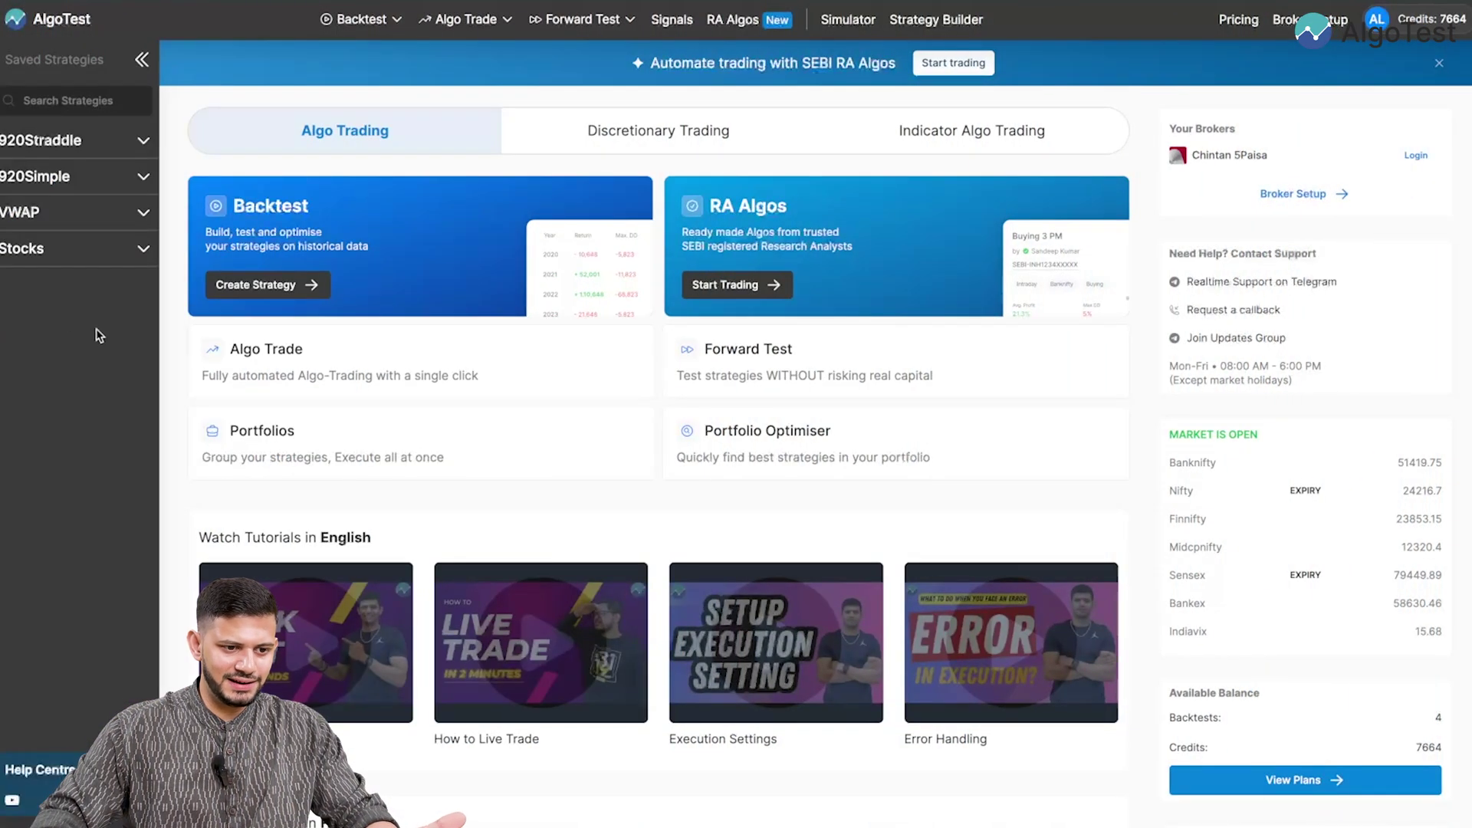
{"action": "left_click", "coordinate": [119, 151]}
{"action": "scroll", "coordinate": [89, 464], "scroll_direction": "down", "scroll_amount": 7}
{"action": "scroll", "coordinate": [92, 475], "scroll_direction": "down", "scroll_amount": 10}
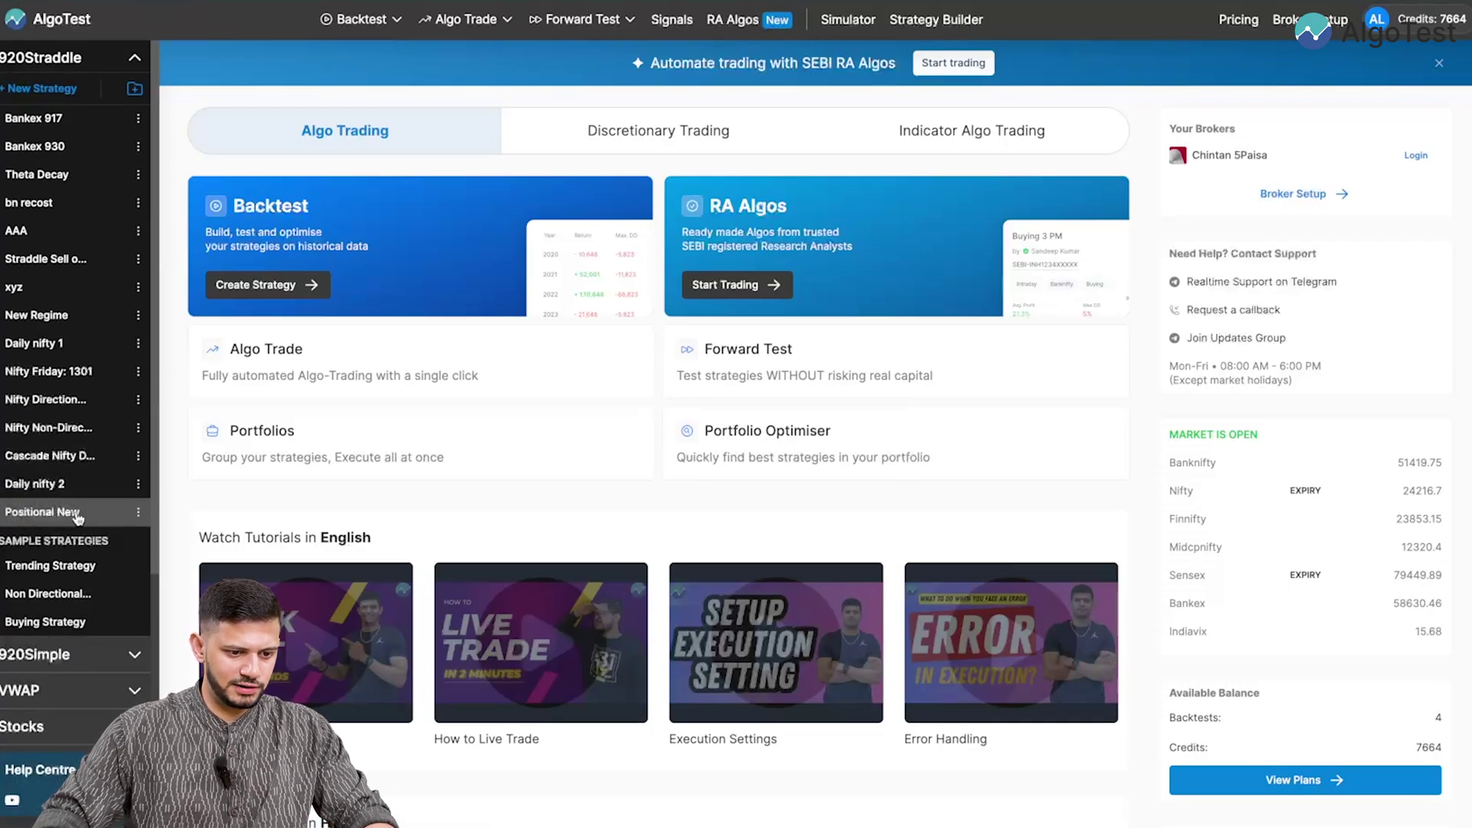
{"action": "left_click", "coordinate": [69, 512]}
{"action": "left_click", "coordinate": [135, 58]}
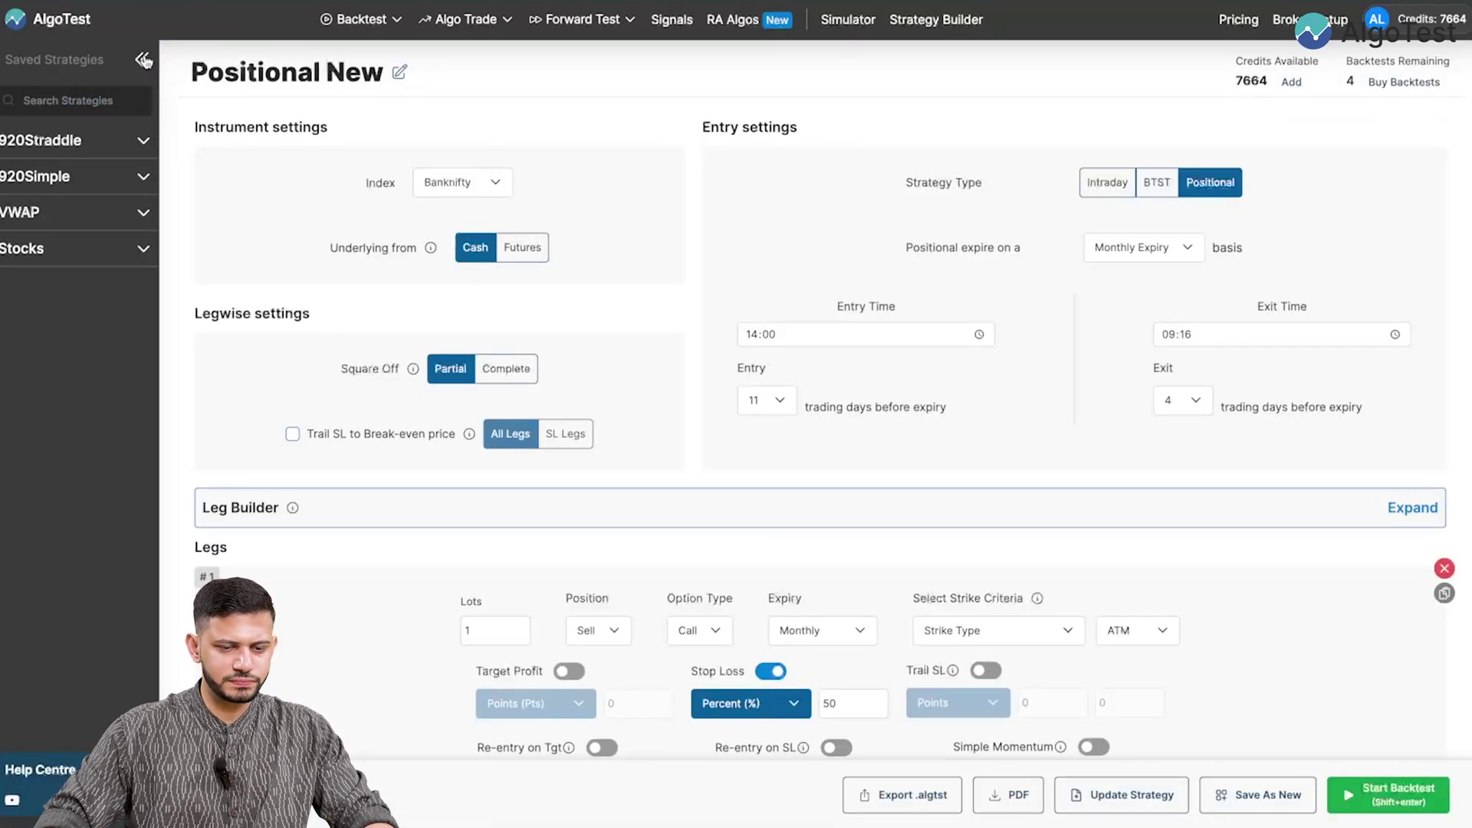
Toggle Strategy Type to Intraday and back to Positional while reviewing the strategy settings
{"action": "scroll", "coordinate": [512, 203], "scroll_direction": "down", "scroll_amount": 1}
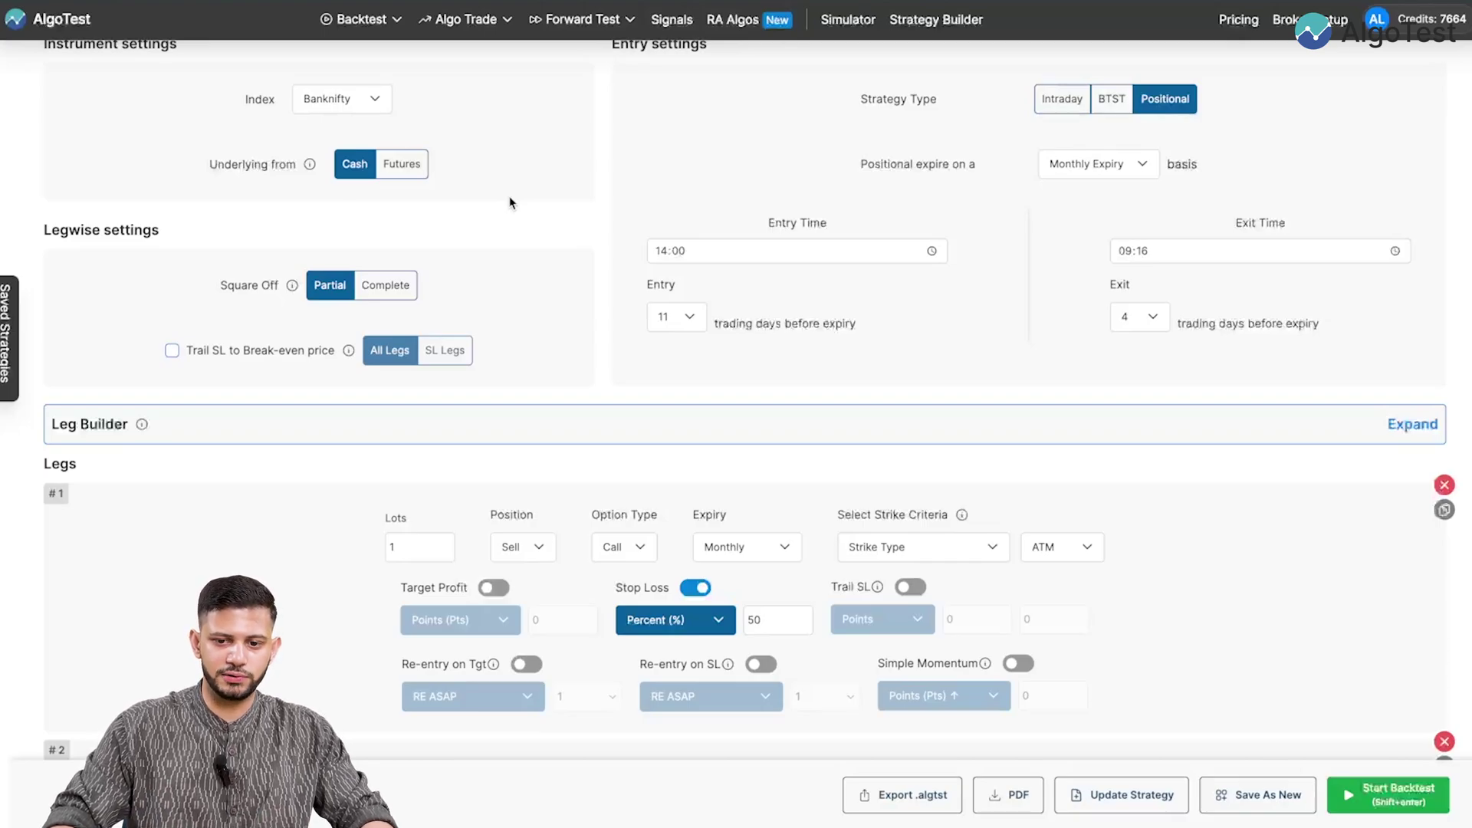
{"action": "scroll", "coordinate": [556, 183], "scroll_direction": "up", "scroll_amount": 1}
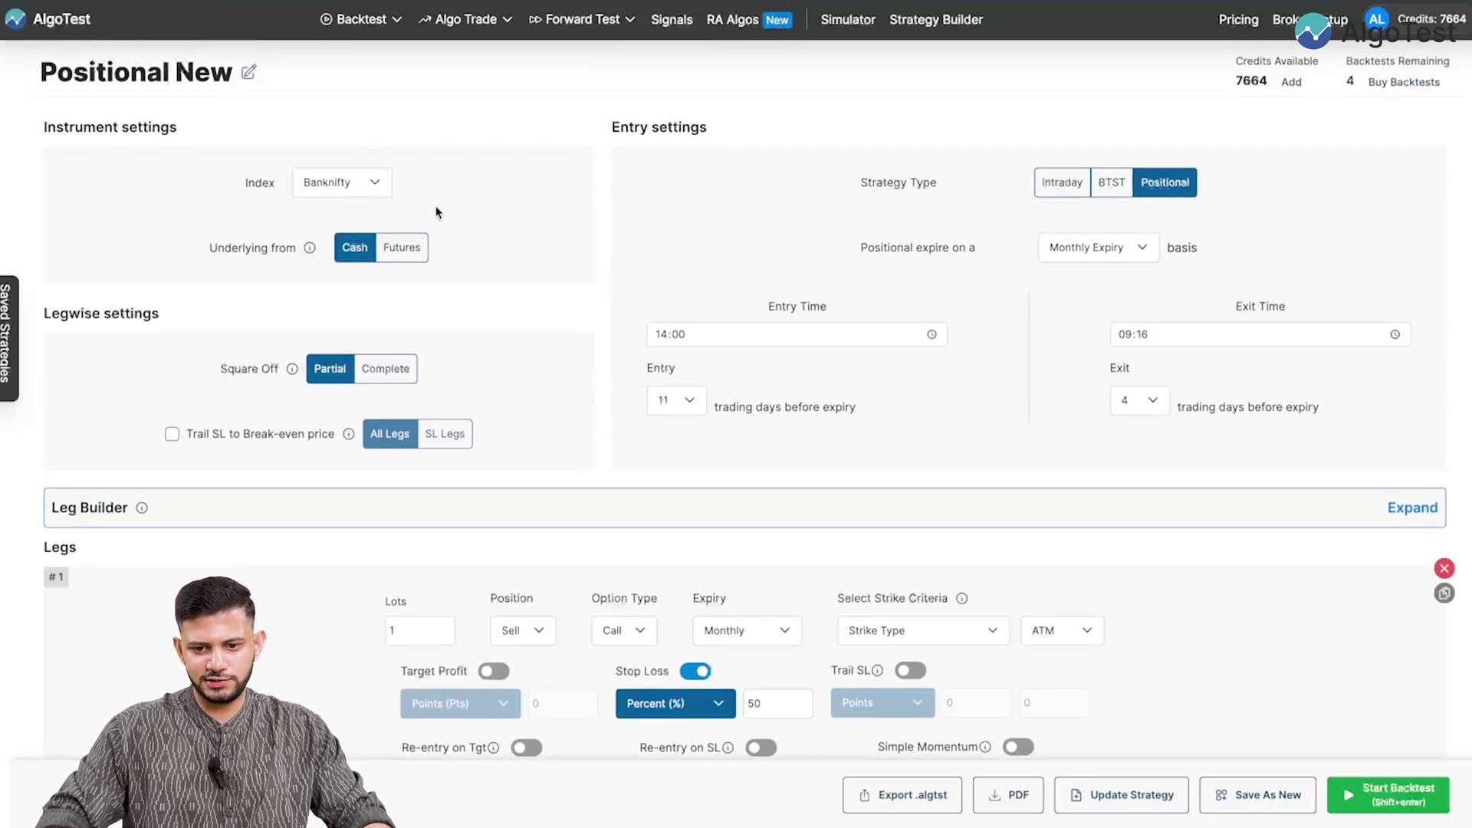
{"action": "left_click", "coordinate": [1069, 192]}
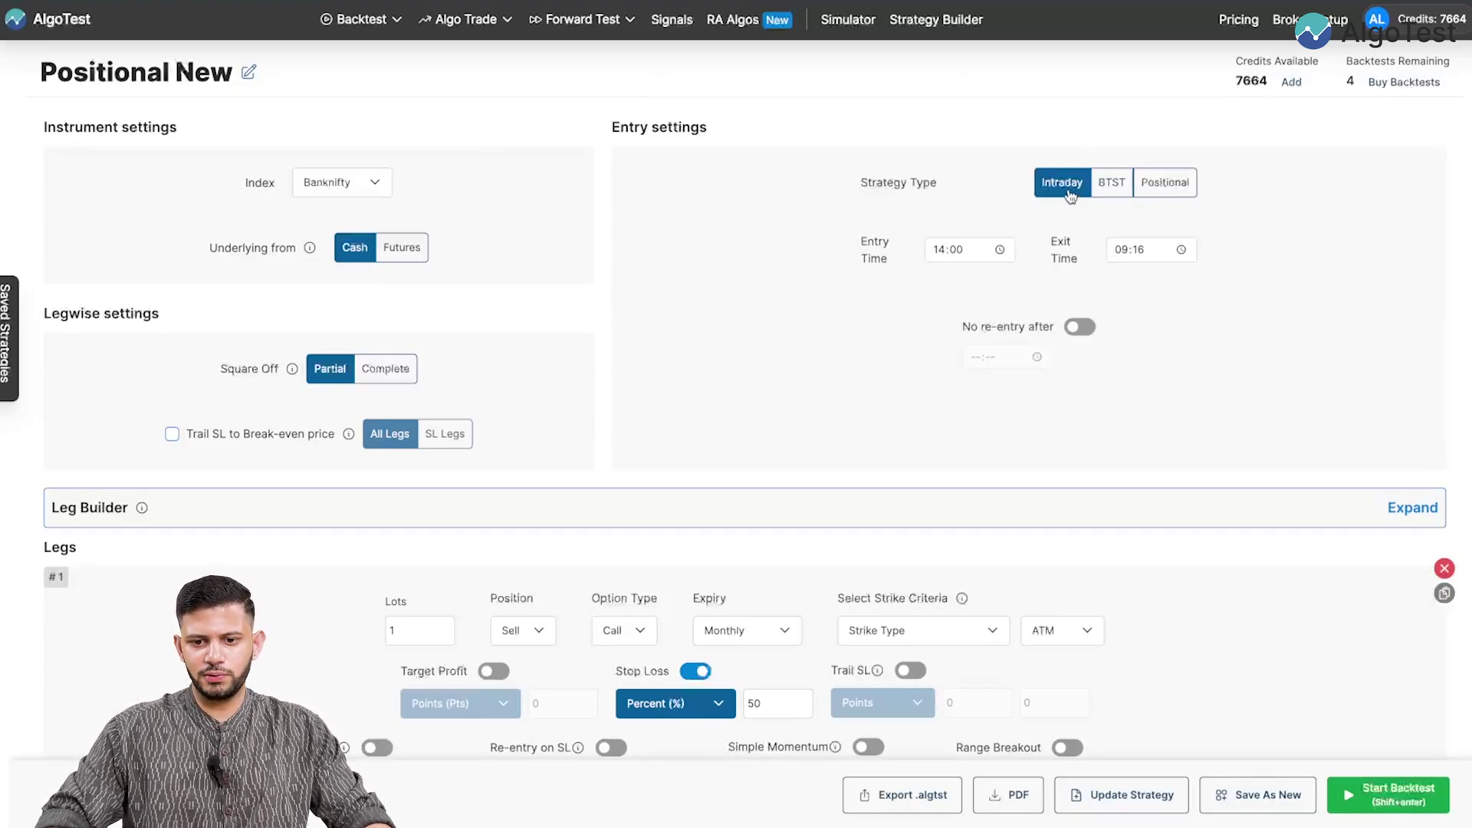
{"action": "left_click", "coordinate": [1166, 192]}
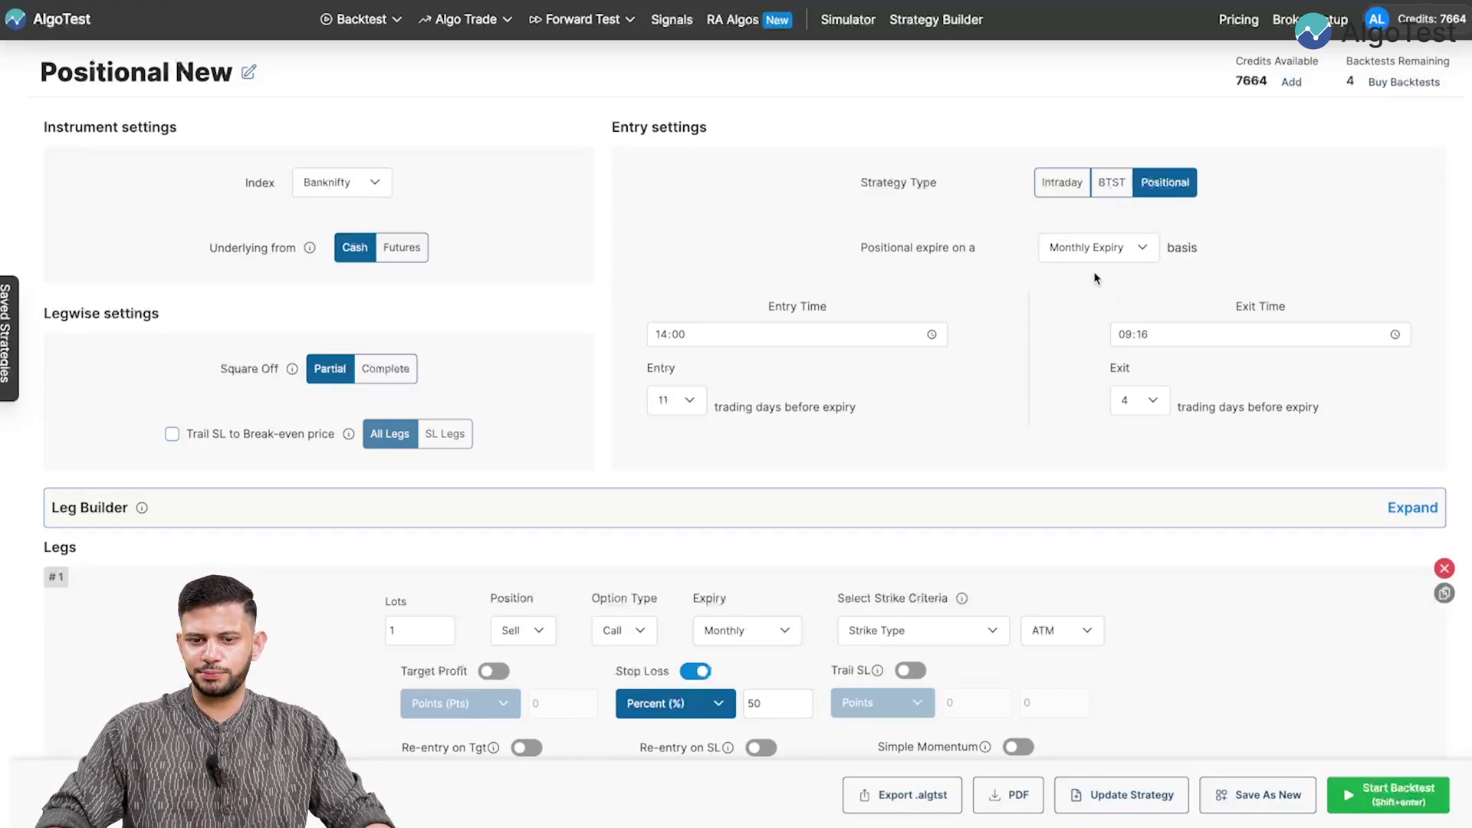
{"action": "scroll", "coordinate": [792, 282], "scroll_direction": "down", "scroll_amount": 1}
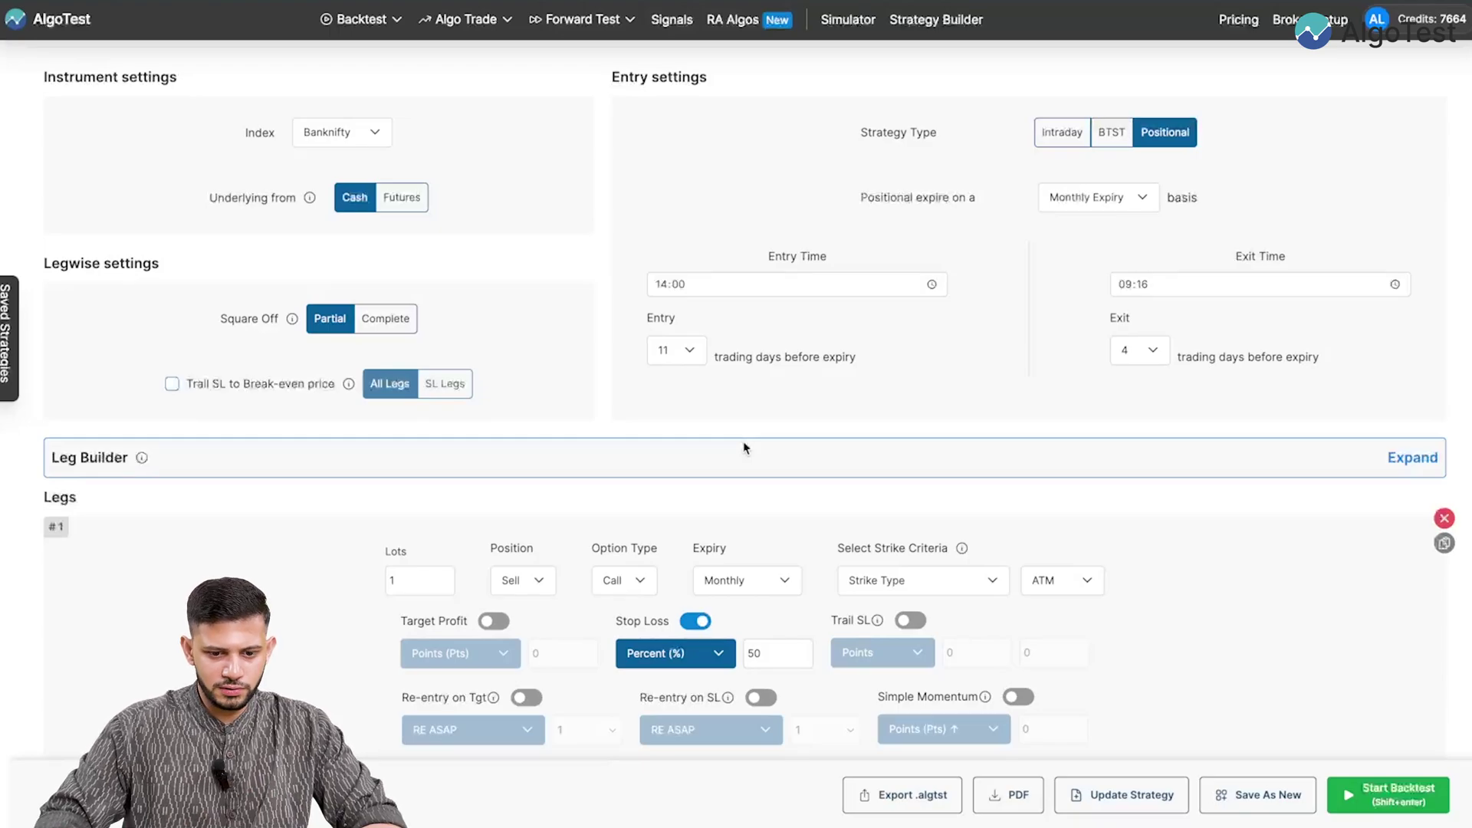
Set the backtest start date to 01/01/2024 and run the backtest through 31/10/2024
{"action": "scroll", "coordinate": [743, 448], "scroll_direction": "down", "scroll_amount": 4}
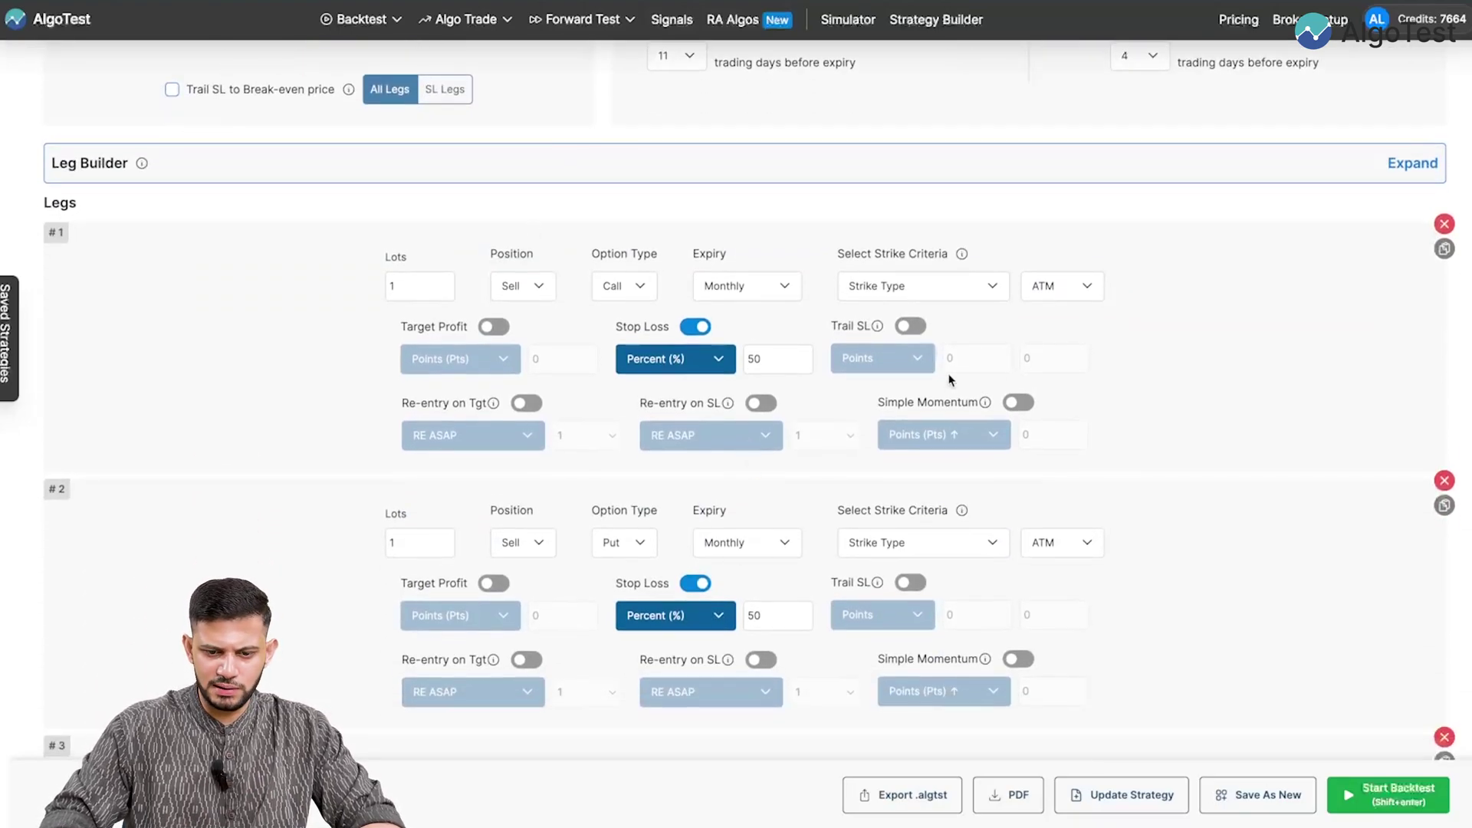
{"action": "scroll", "coordinate": [1232, 446], "scroll_direction": "down", "scroll_amount": 1}
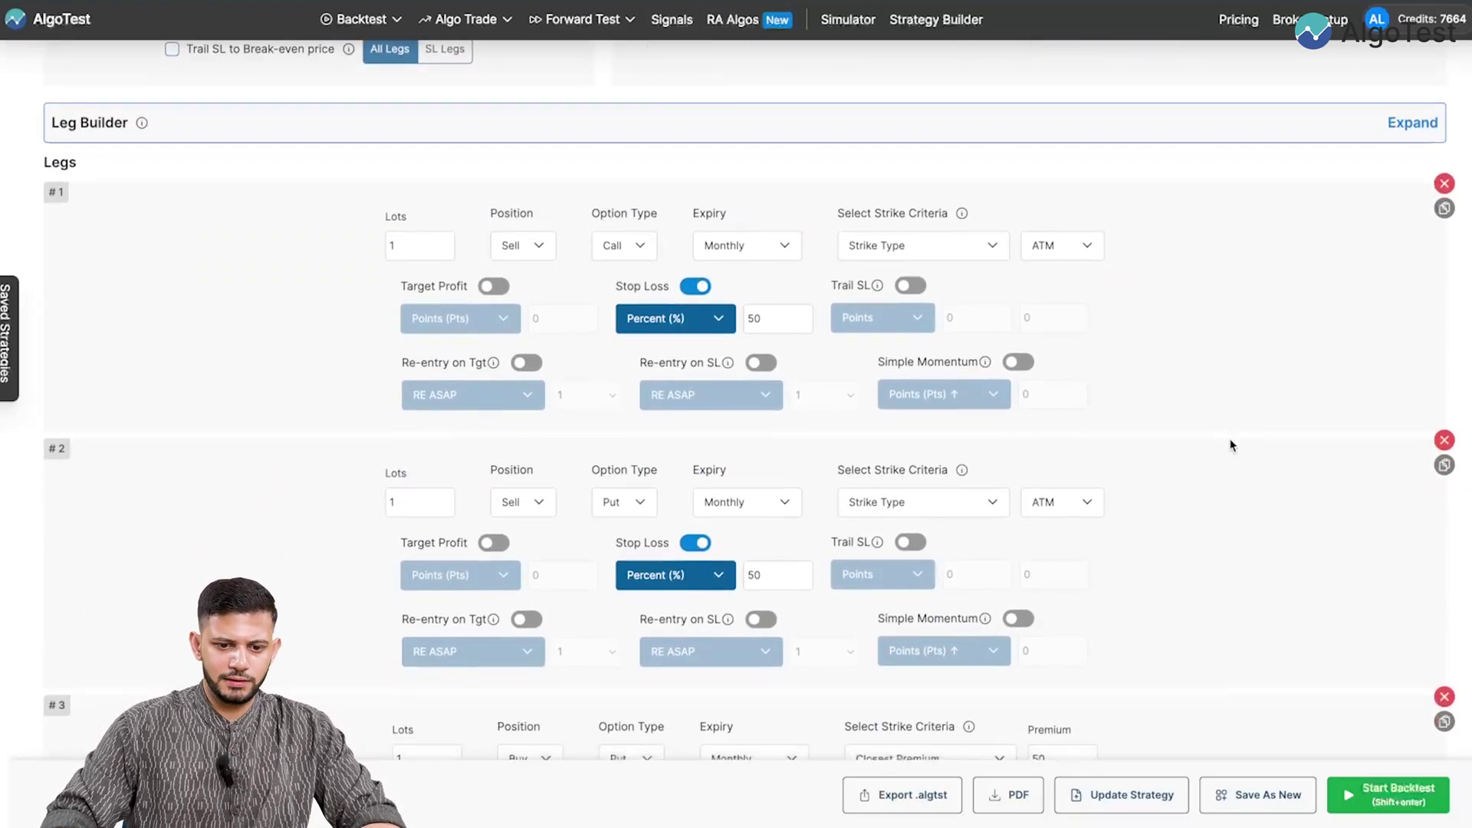
{"action": "scroll", "coordinate": [1114, 343], "scroll_direction": "down", "scroll_amount": 3}
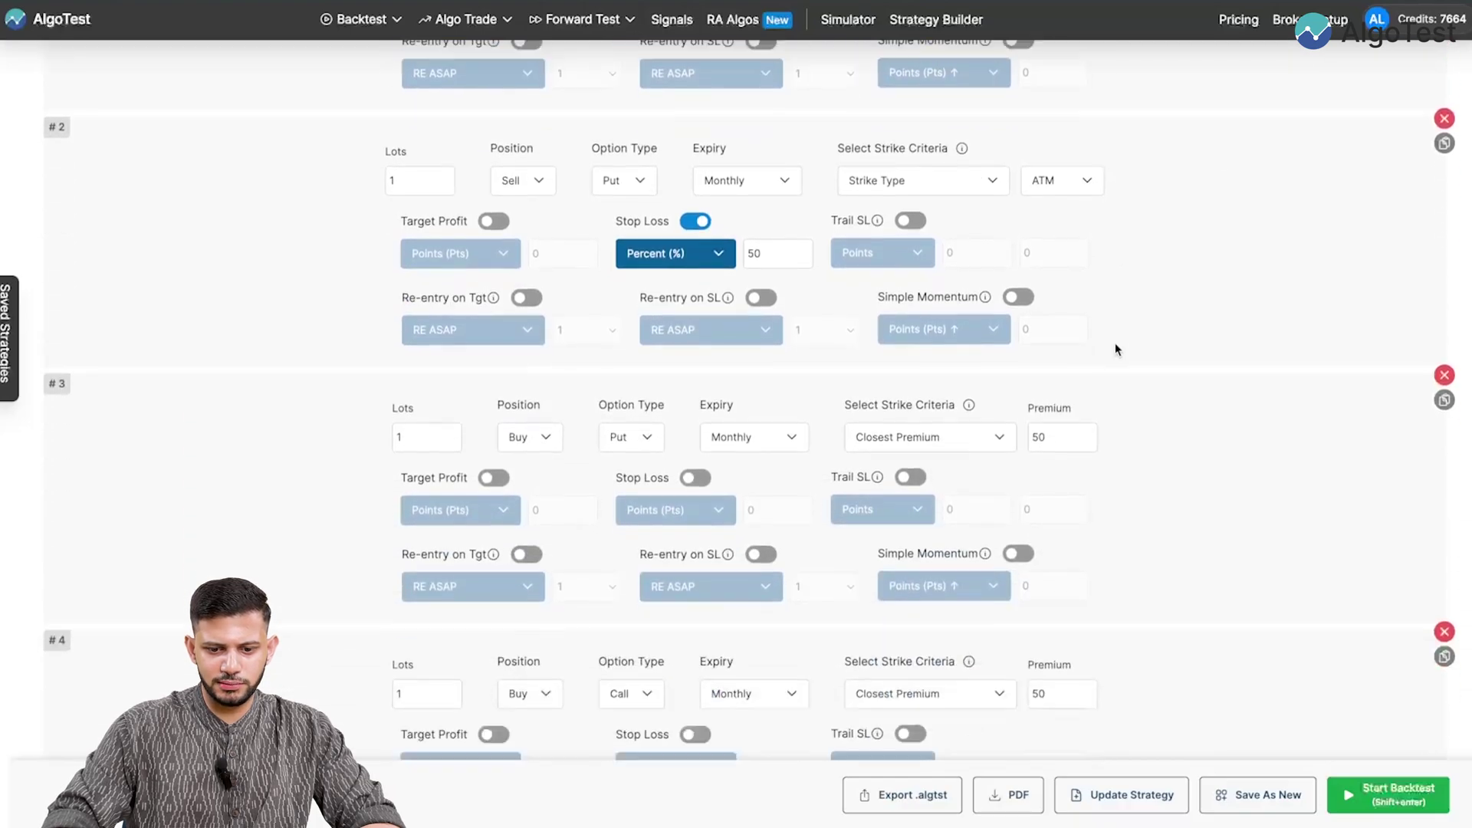
{"action": "scroll", "coordinate": [1115, 345], "scroll_direction": "up", "scroll_amount": 4}
{"action": "scroll", "coordinate": [1115, 342], "scroll_direction": "down", "scroll_amount": 6}
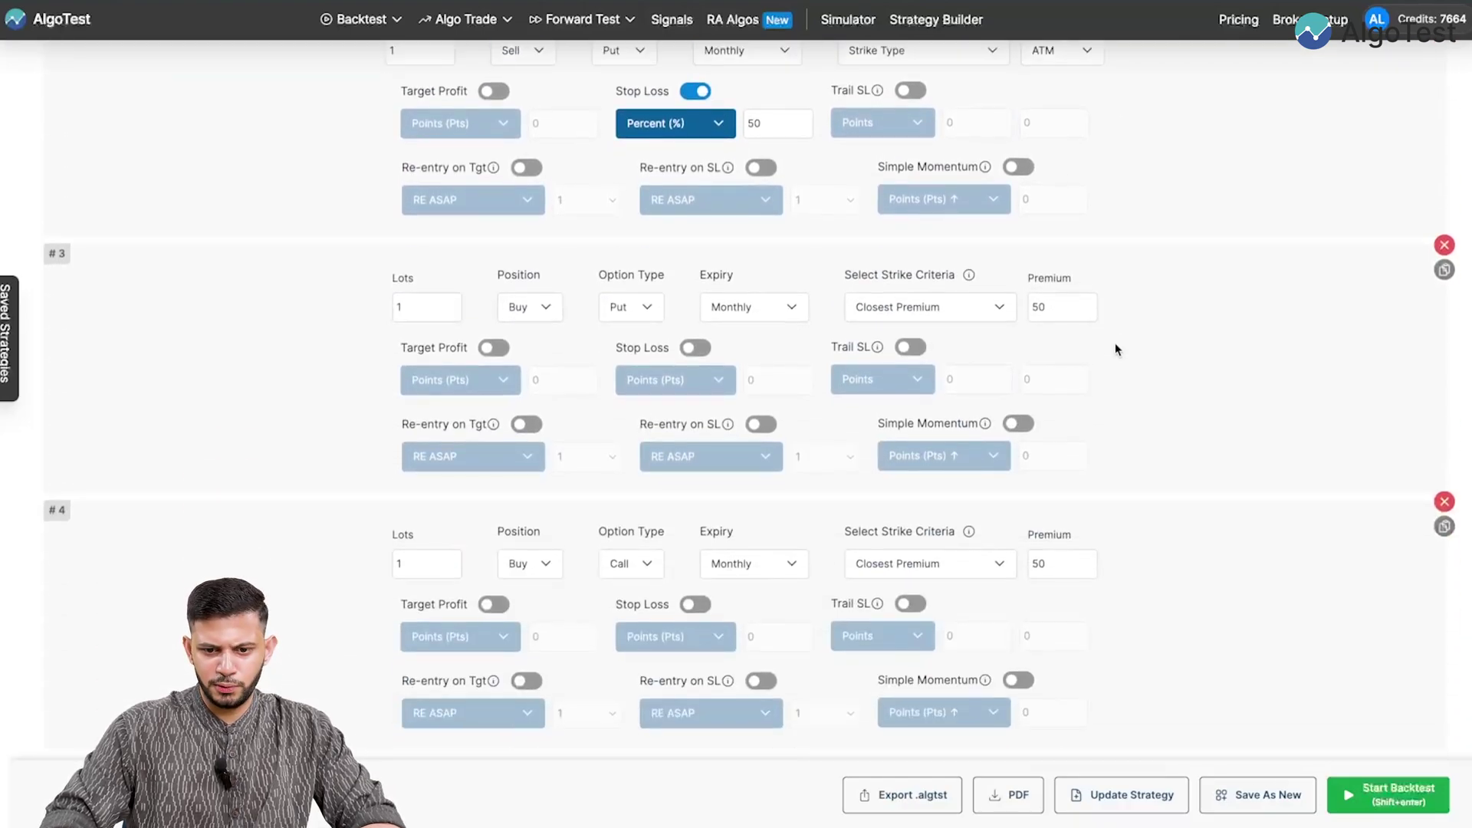
{"action": "scroll", "coordinate": [1115, 342], "scroll_direction": "down", "scroll_amount": 2}
{"action": "scroll", "coordinate": [1115, 343], "scroll_direction": "down", "scroll_amount": 4}
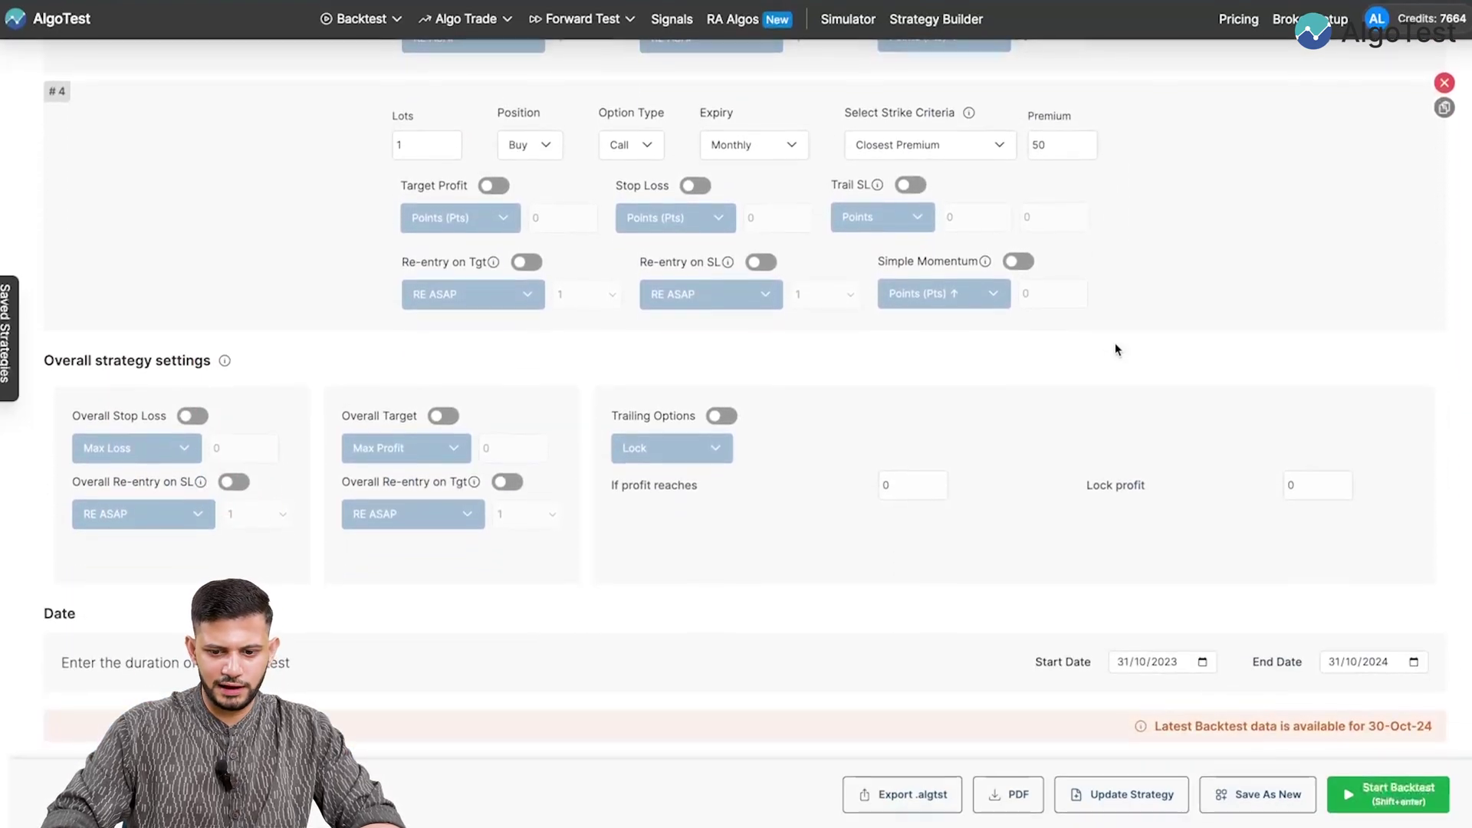
{"action": "left_click", "coordinate": [1124, 661]}
{"action": "type", "text": "01/01/"}
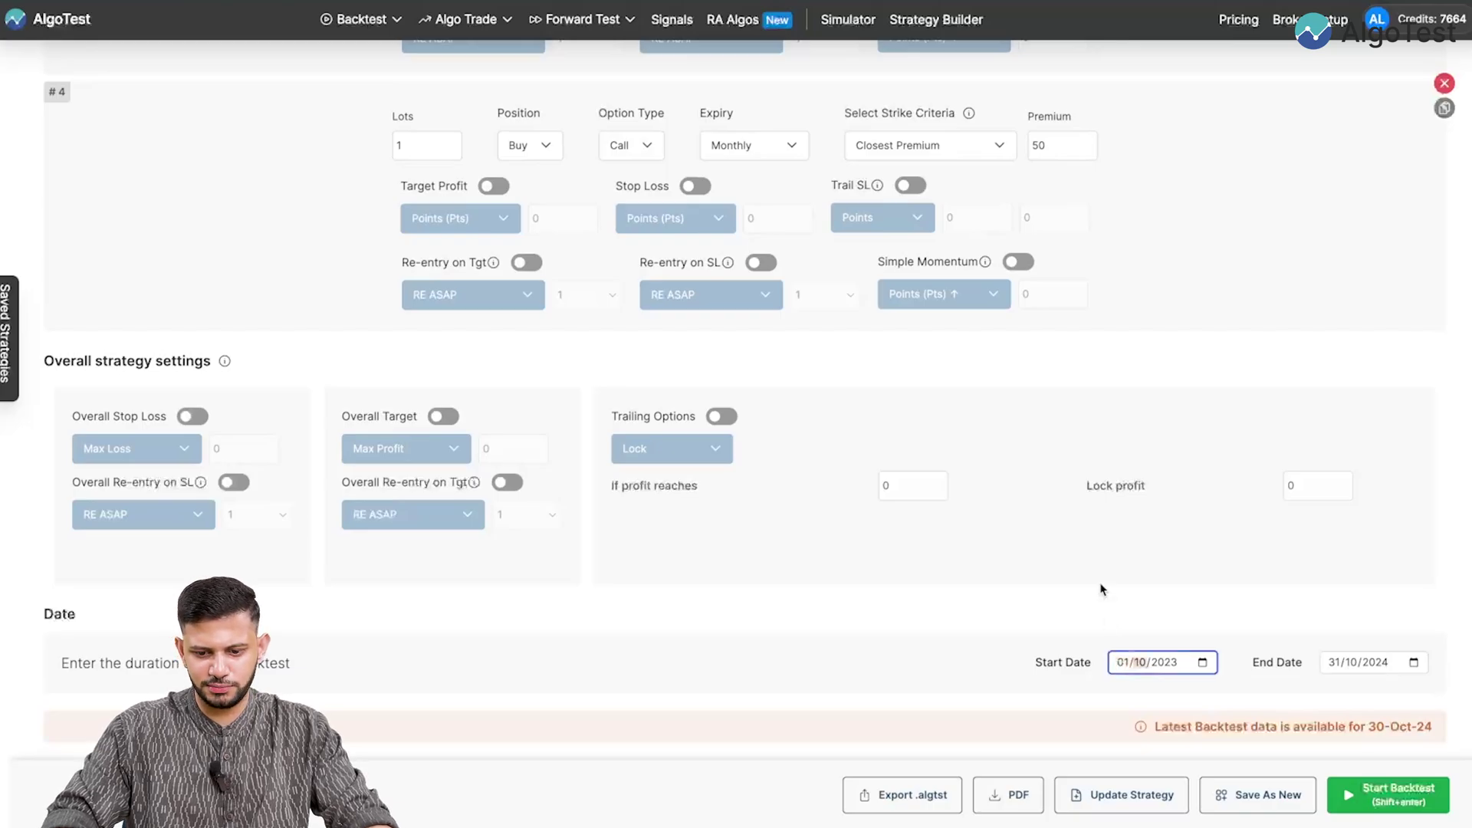
{"action": "type", "text": "2024"}
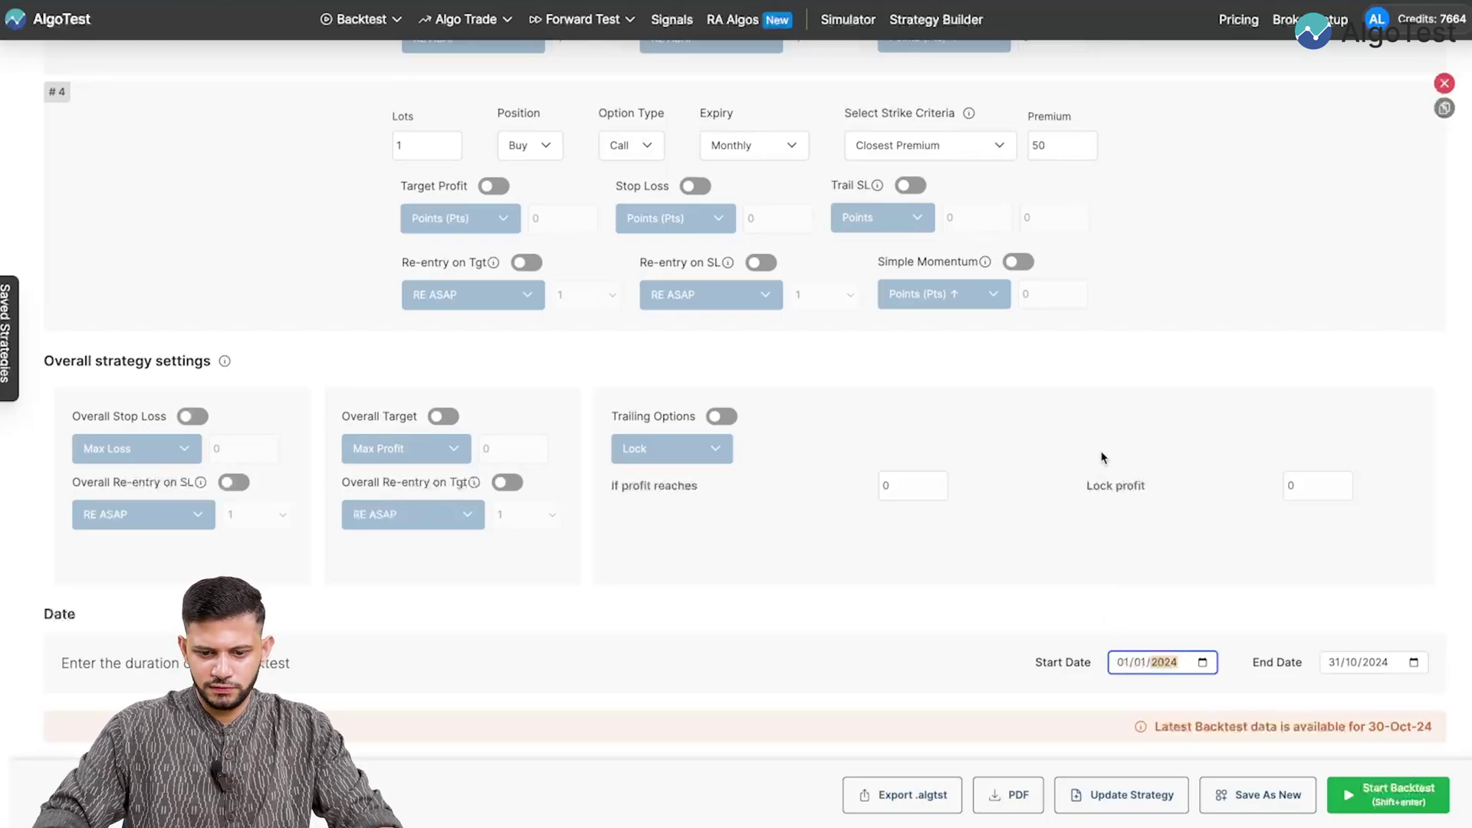
{"action": "left_click", "coordinate": [1102, 458]}
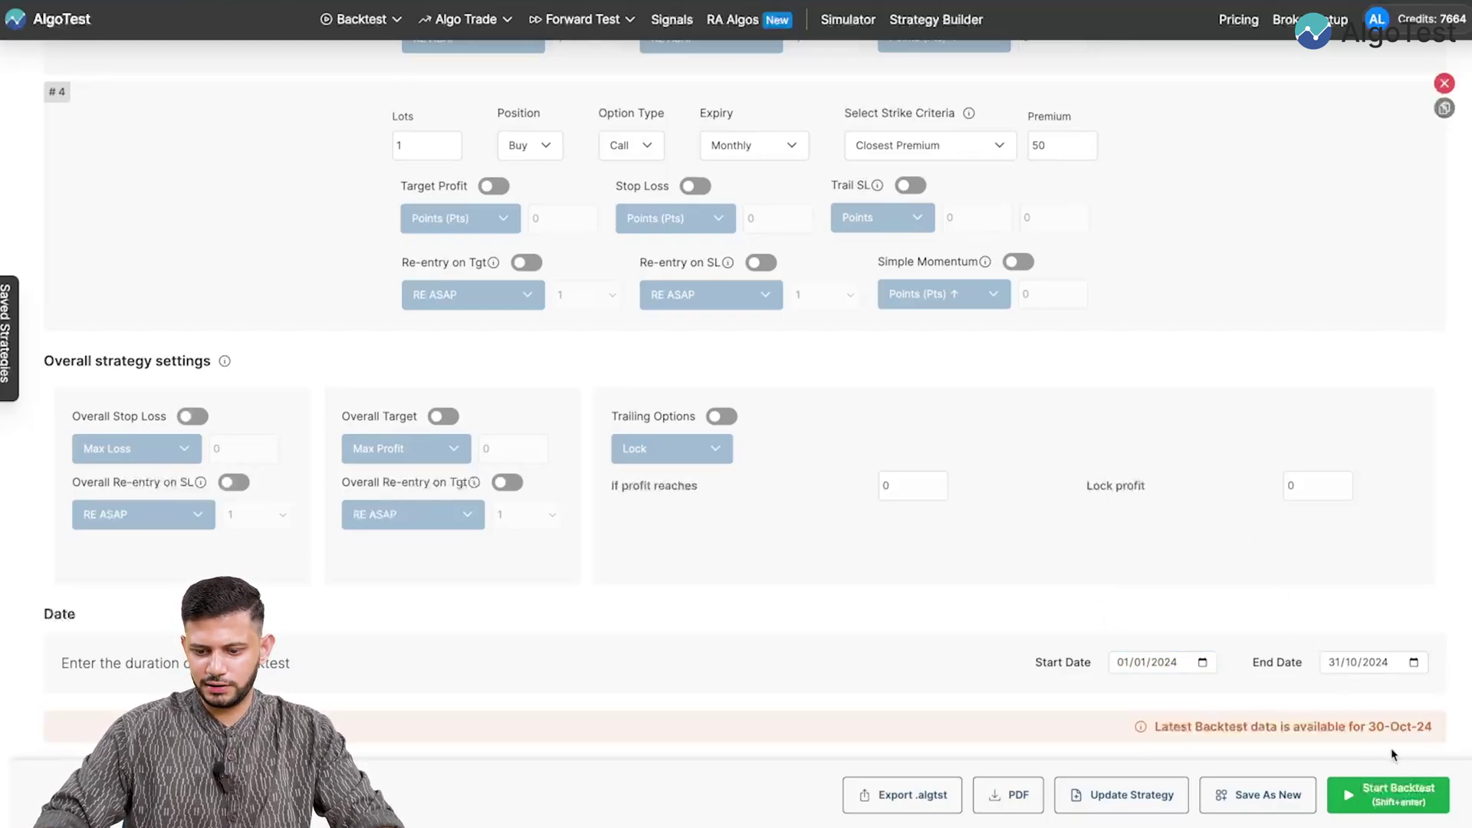
{"action": "left_click", "coordinate": [1396, 795]}
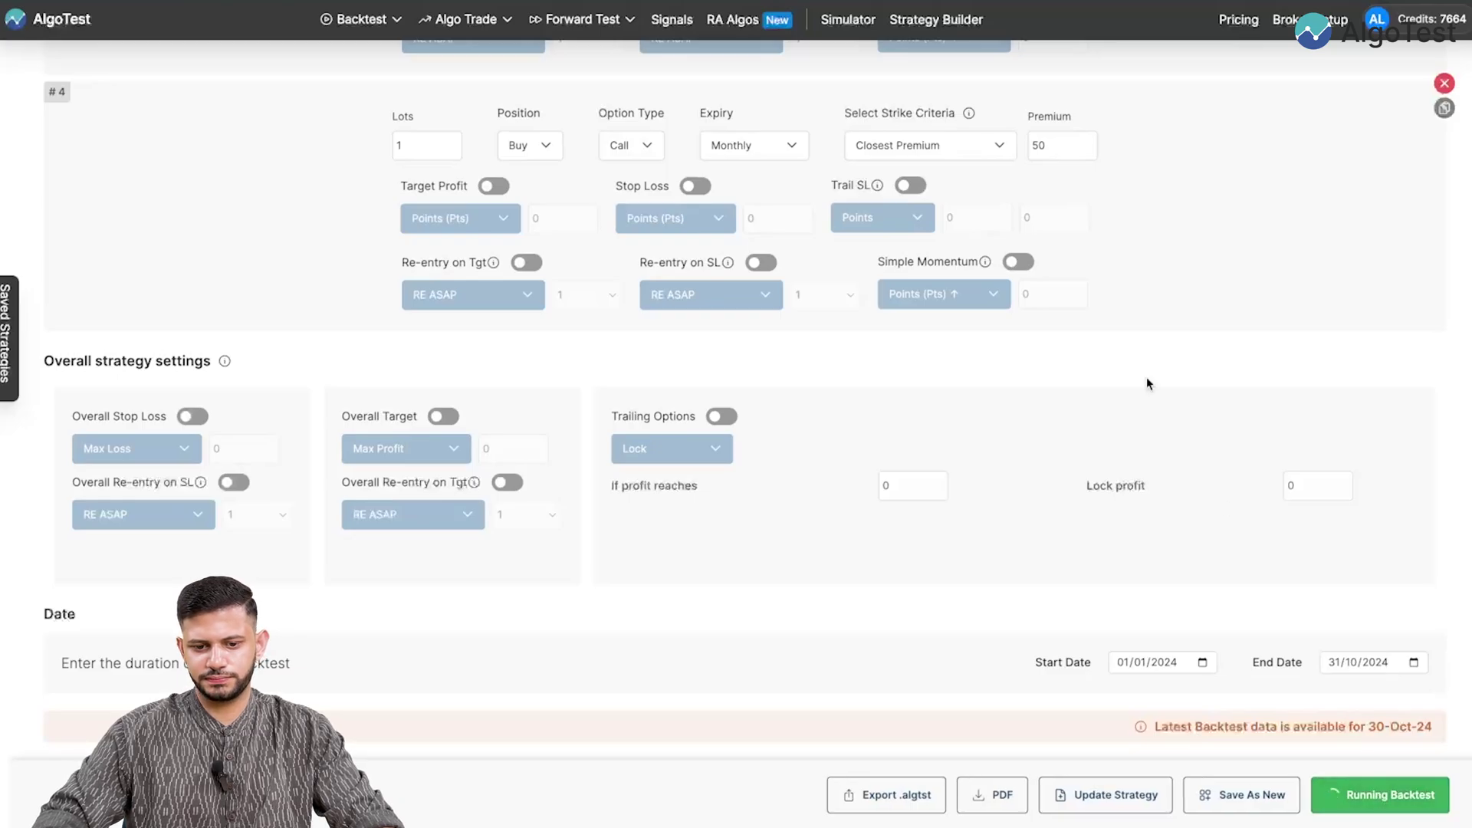
Enable taxes and charges with 1% slippage and recalculate, dropping the total from 45,488 to 41,561
{"action": "scroll", "coordinate": [1152, 540], "scroll_direction": "down", "scroll_amount": 10}
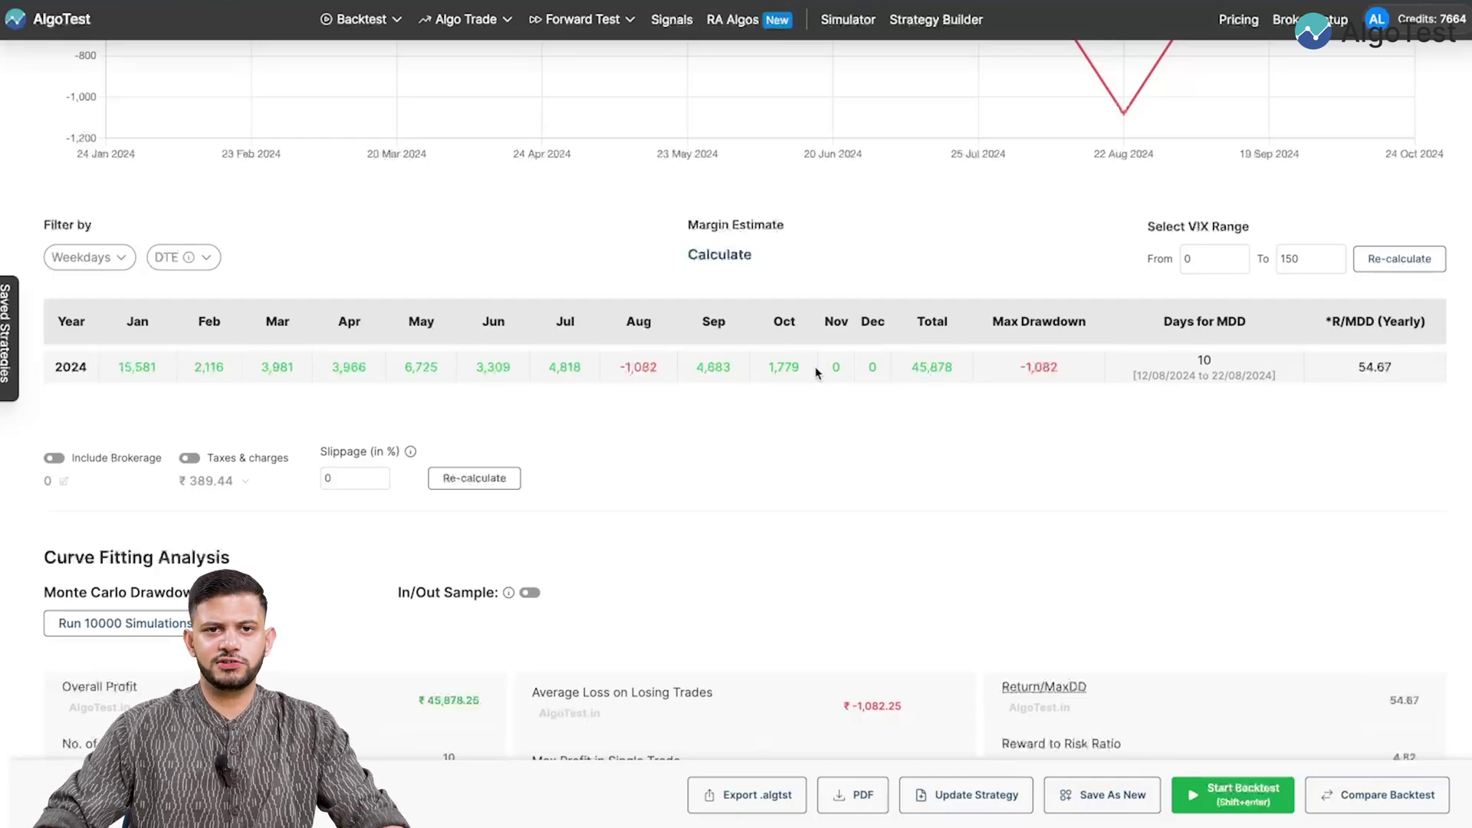
{"action": "left_click", "coordinate": [189, 458]}
{"action": "left_click", "coordinate": [353, 478]}
{"action": "type", "text": "1"}
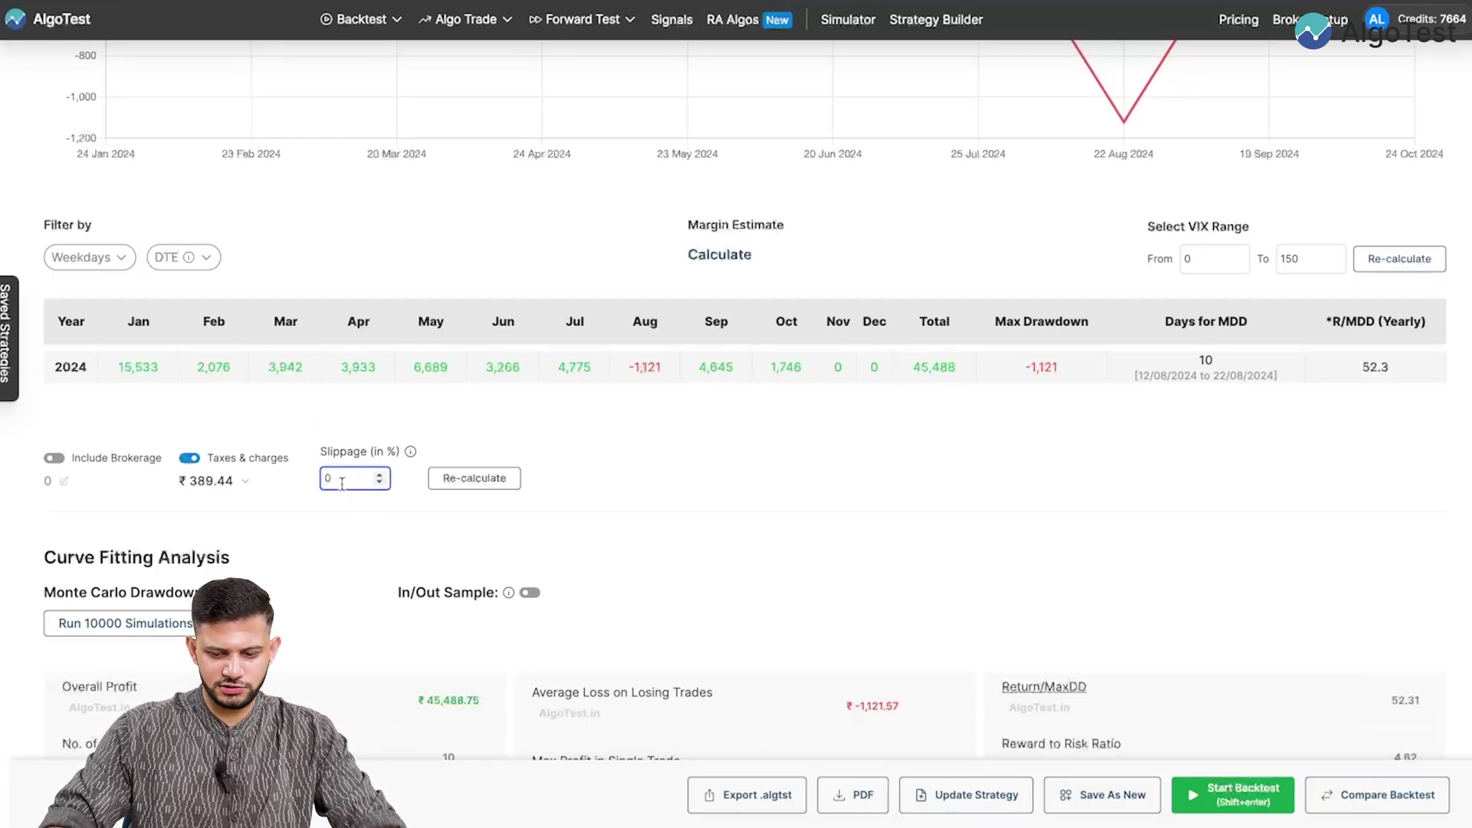
{"action": "left_click", "coordinate": [462, 478]}
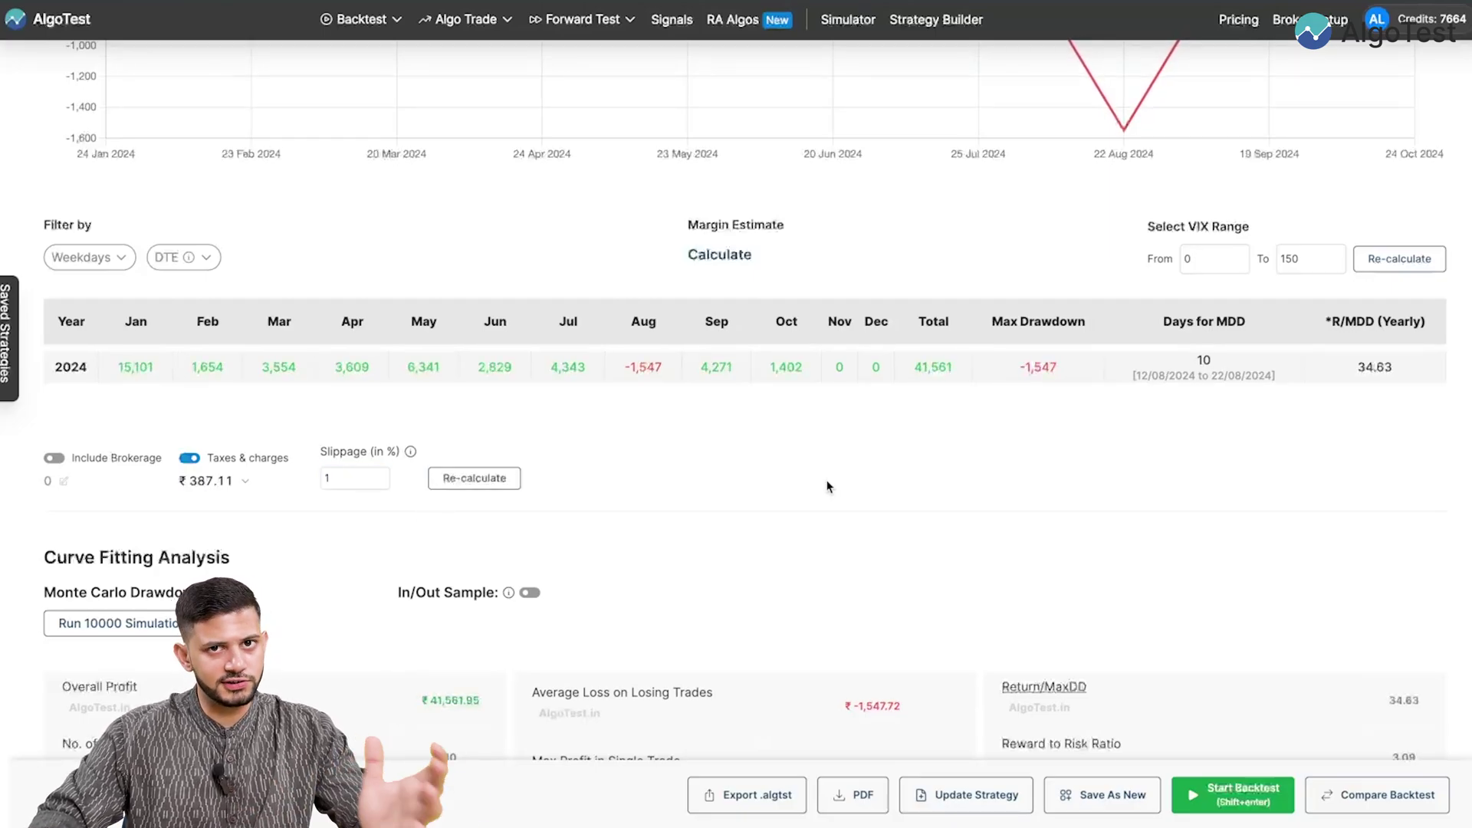
{"action": "scroll", "coordinate": [826, 486], "scroll_direction": "down", "scroll_amount": 6}
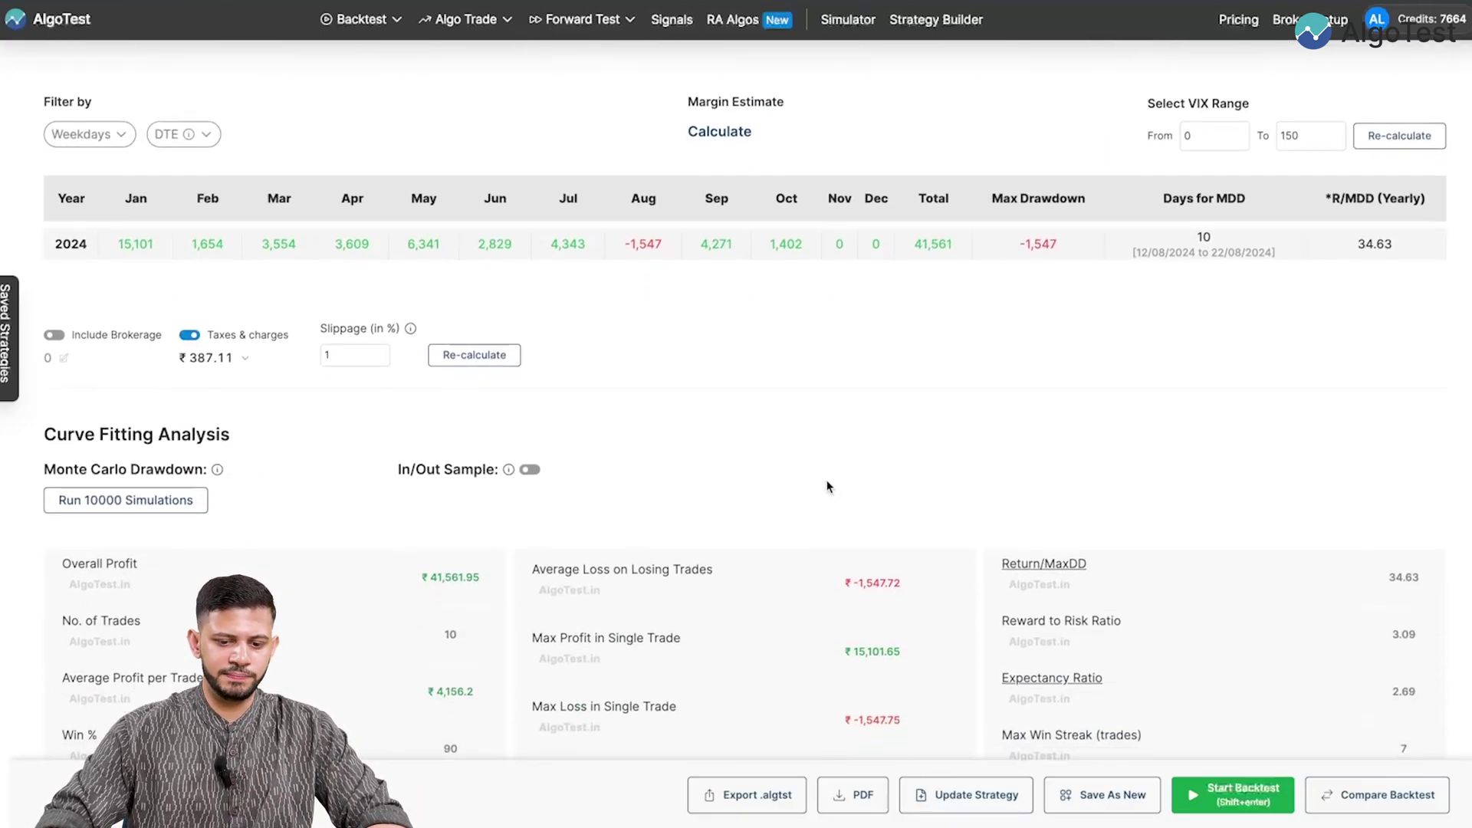
{"action": "scroll", "coordinate": [827, 486], "scroll_direction": "down", "scroll_amount": 3}
{"action": "scroll", "coordinate": [827, 486], "scroll_direction": "up", "scroll_amount": 20}
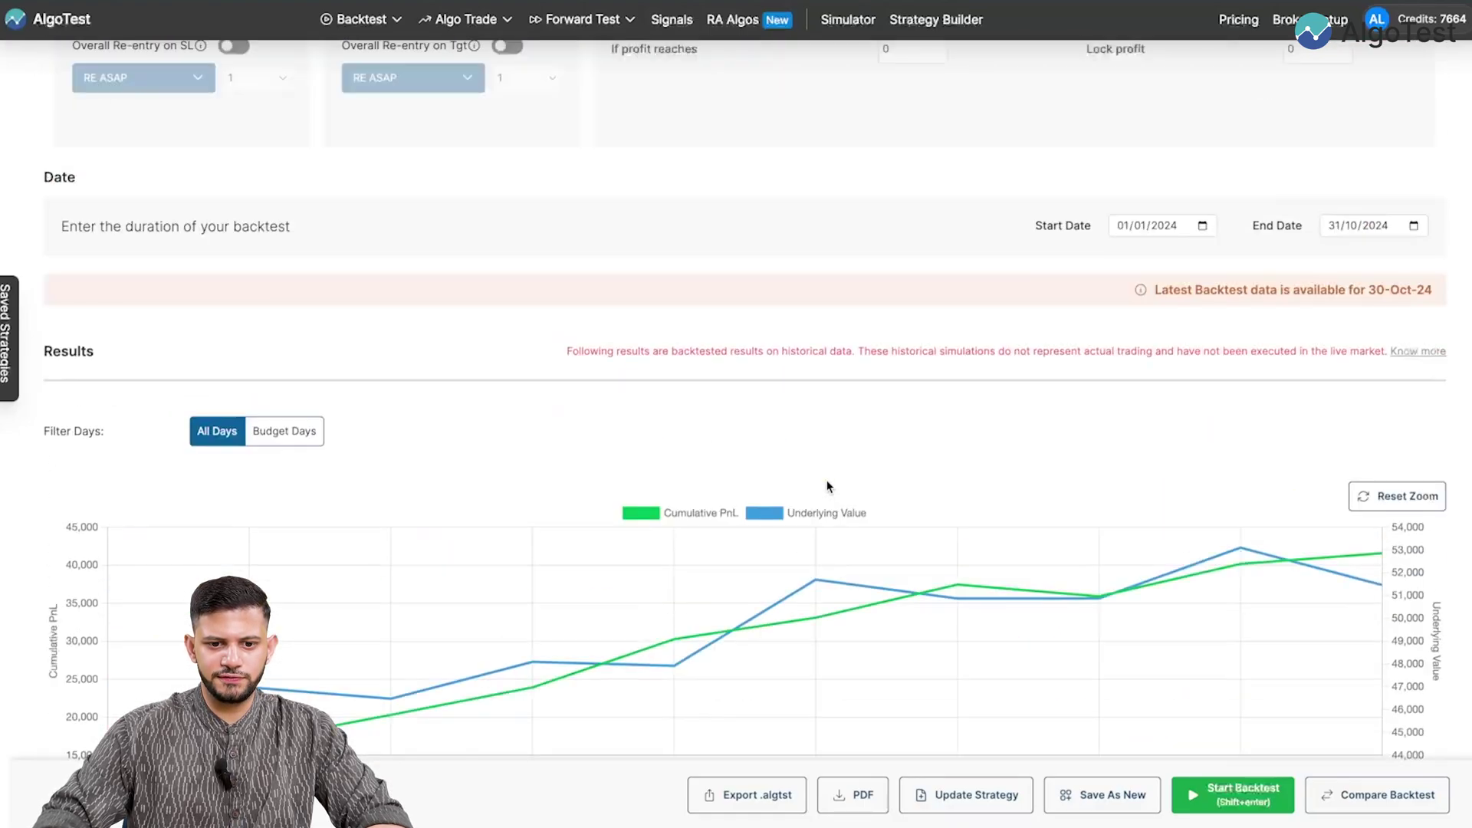
{"action": "scroll", "coordinate": [827, 486], "scroll_direction": "up", "scroll_amount": 13}
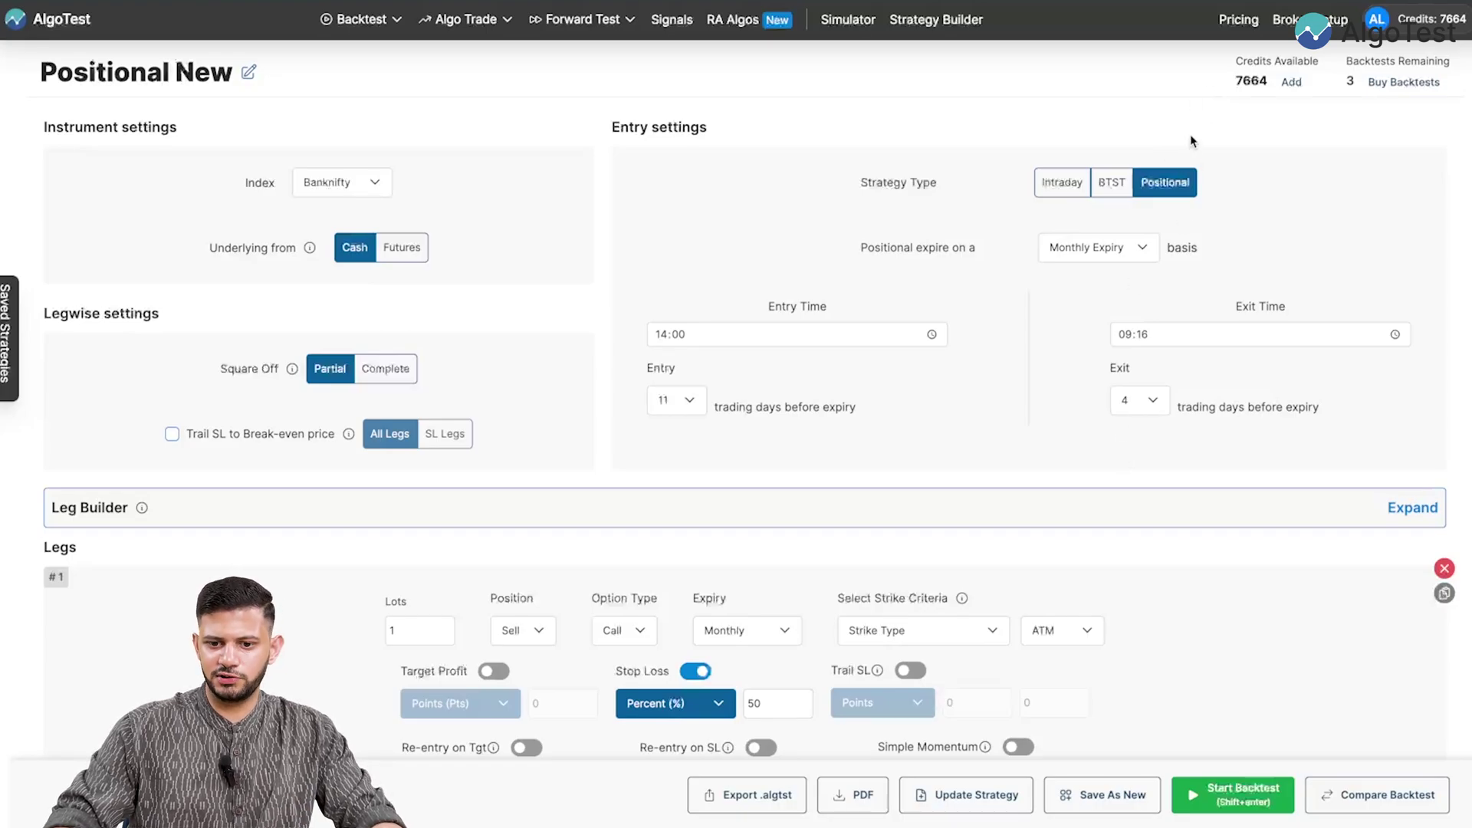
Keep Monthly Expiry as the positional basis and change exit from 4 to 0 trading days before expiry
{"action": "left_click", "coordinate": [1094, 256]}
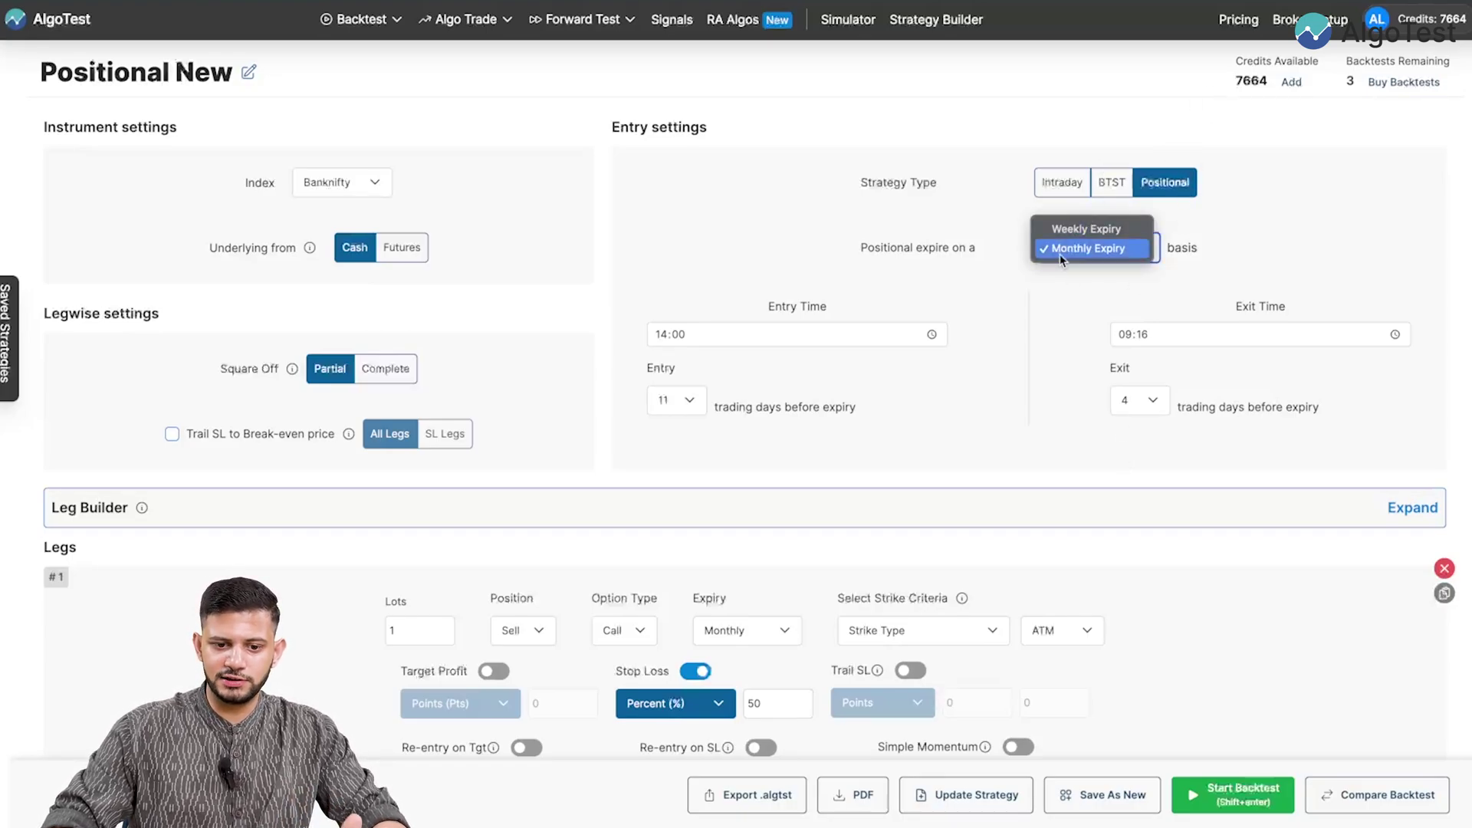
{"action": "left_click", "coordinate": [1060, 253]}
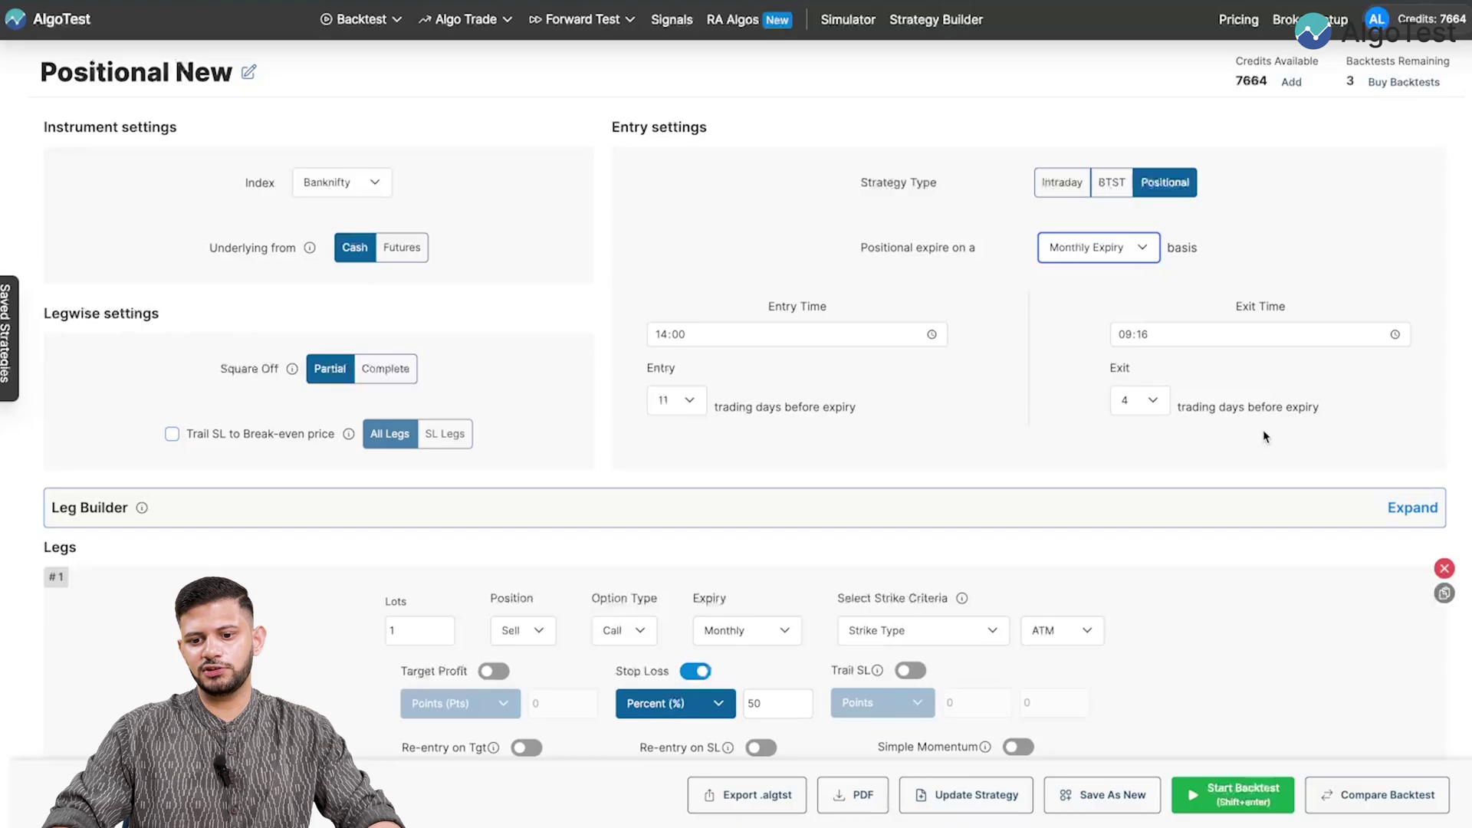
{"action": "left_click", "coordinate": [1146, 400]}
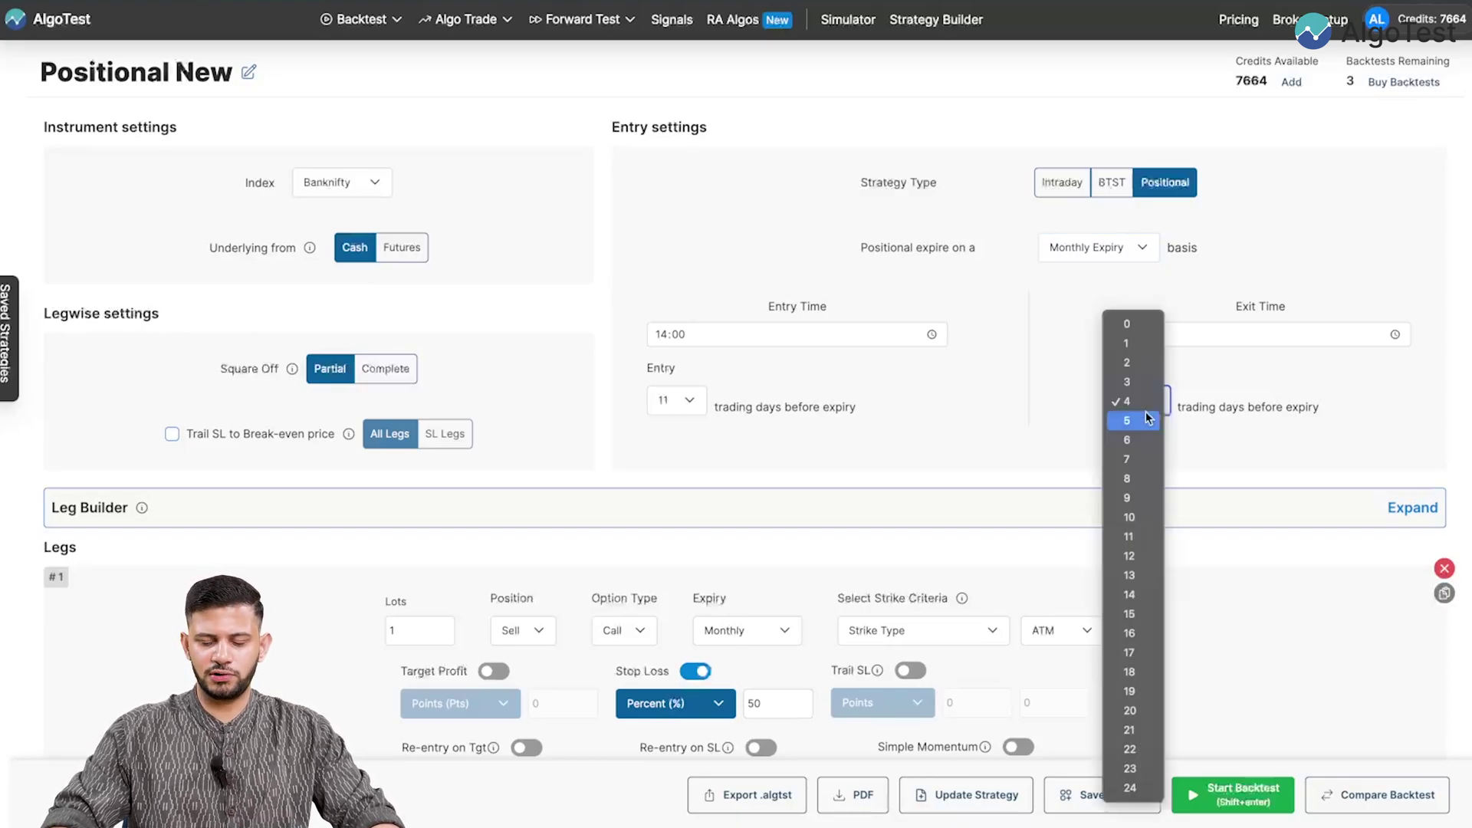
{"action": "left_click", "coordinate": [1138, 332]}
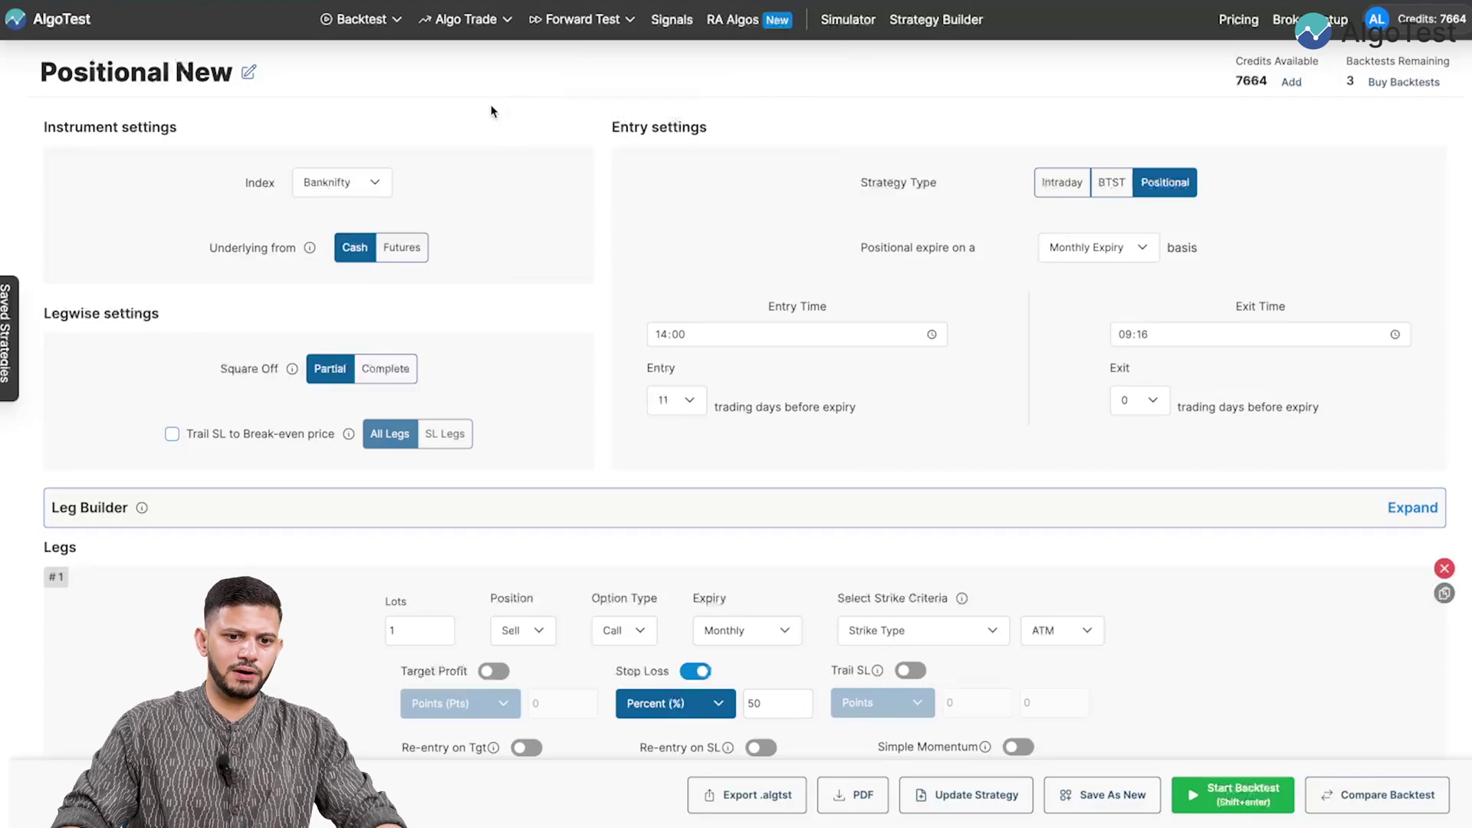
{"action": "mouse_move", "coordinate": [584, 25]}
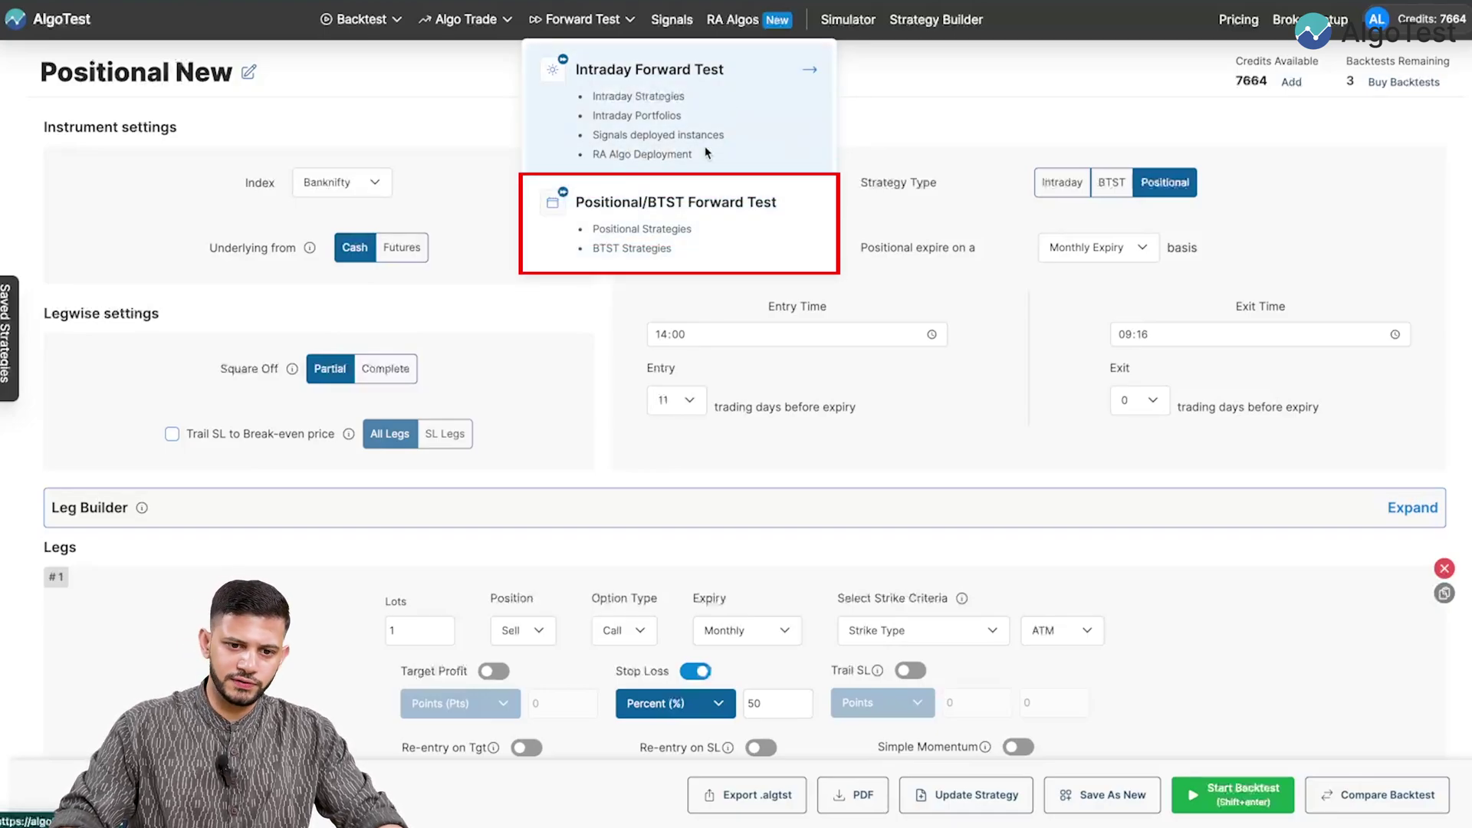
Bring up the Activate prompt for Positional New on the Positional/BTST Forward Test page
{"action": "mouse_move", "coordinate": [482, 20]}
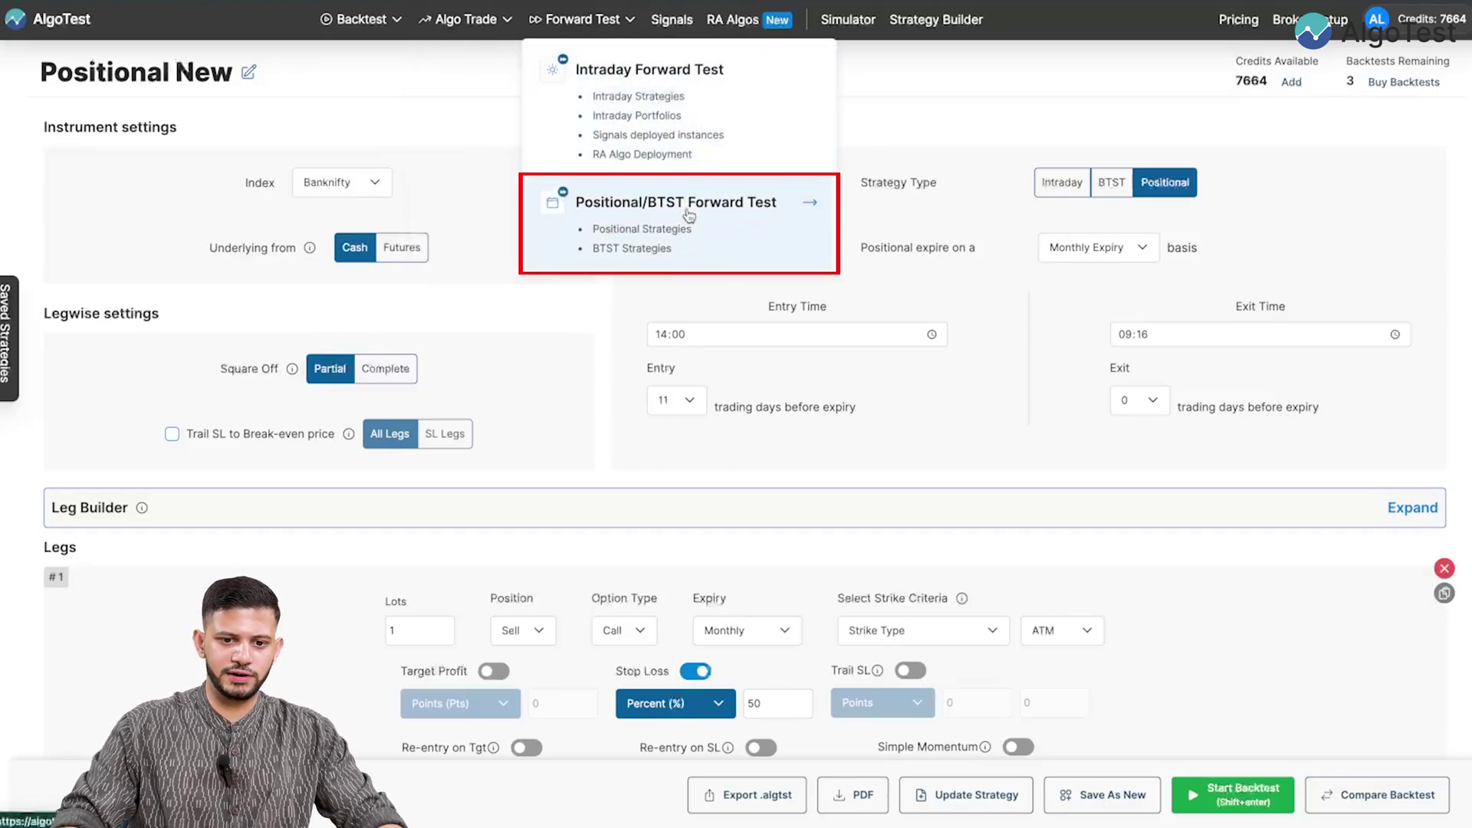
{"action": "left_click", "coordinate": [741, 213]}
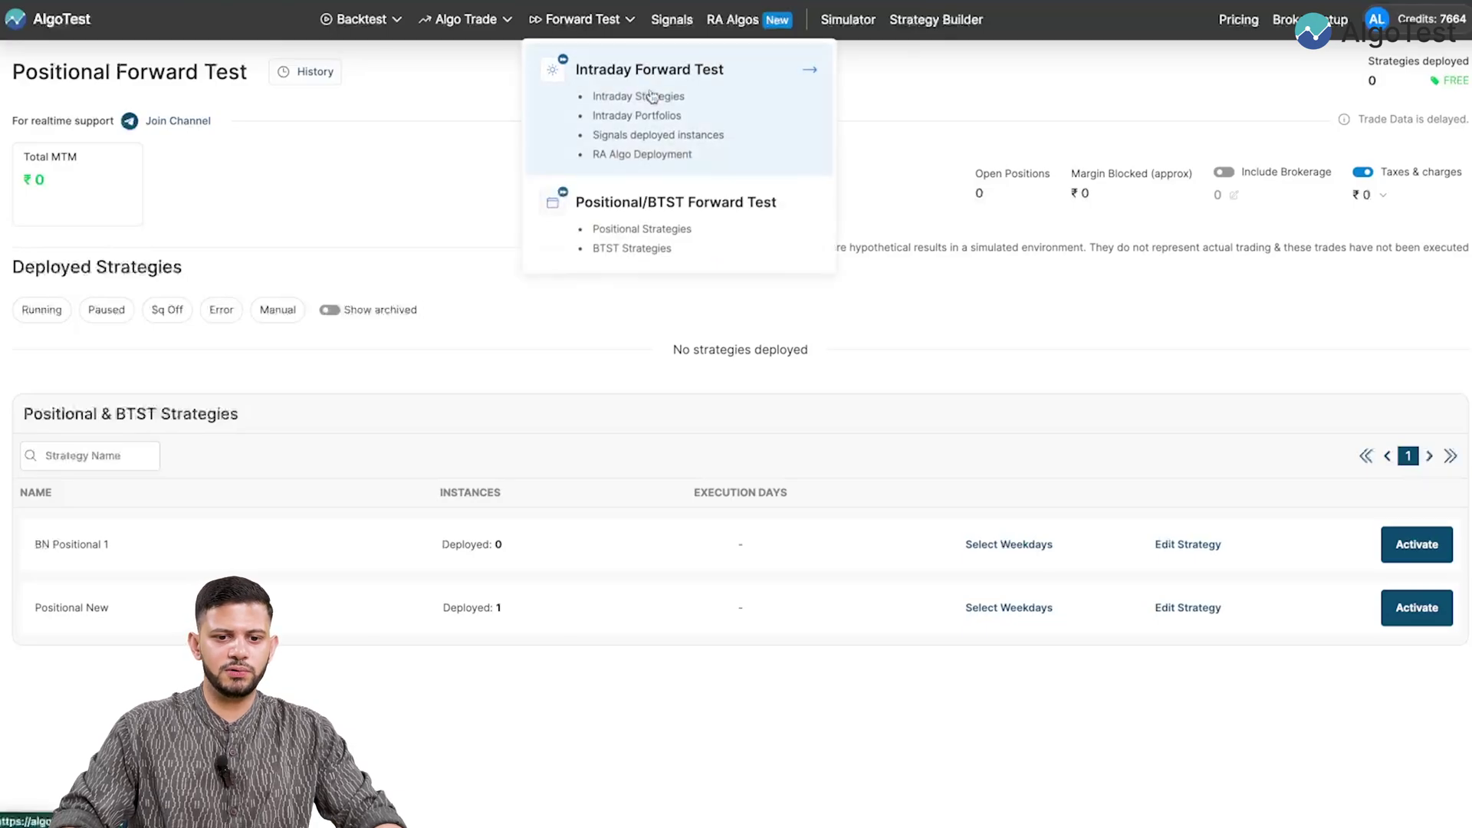
{"action": "left_click", "coordinate": [651, 95]}
{"action": "scroll", "coordinate": [622, 491], "scroll_direction": "down", "scroll_amount": 3}
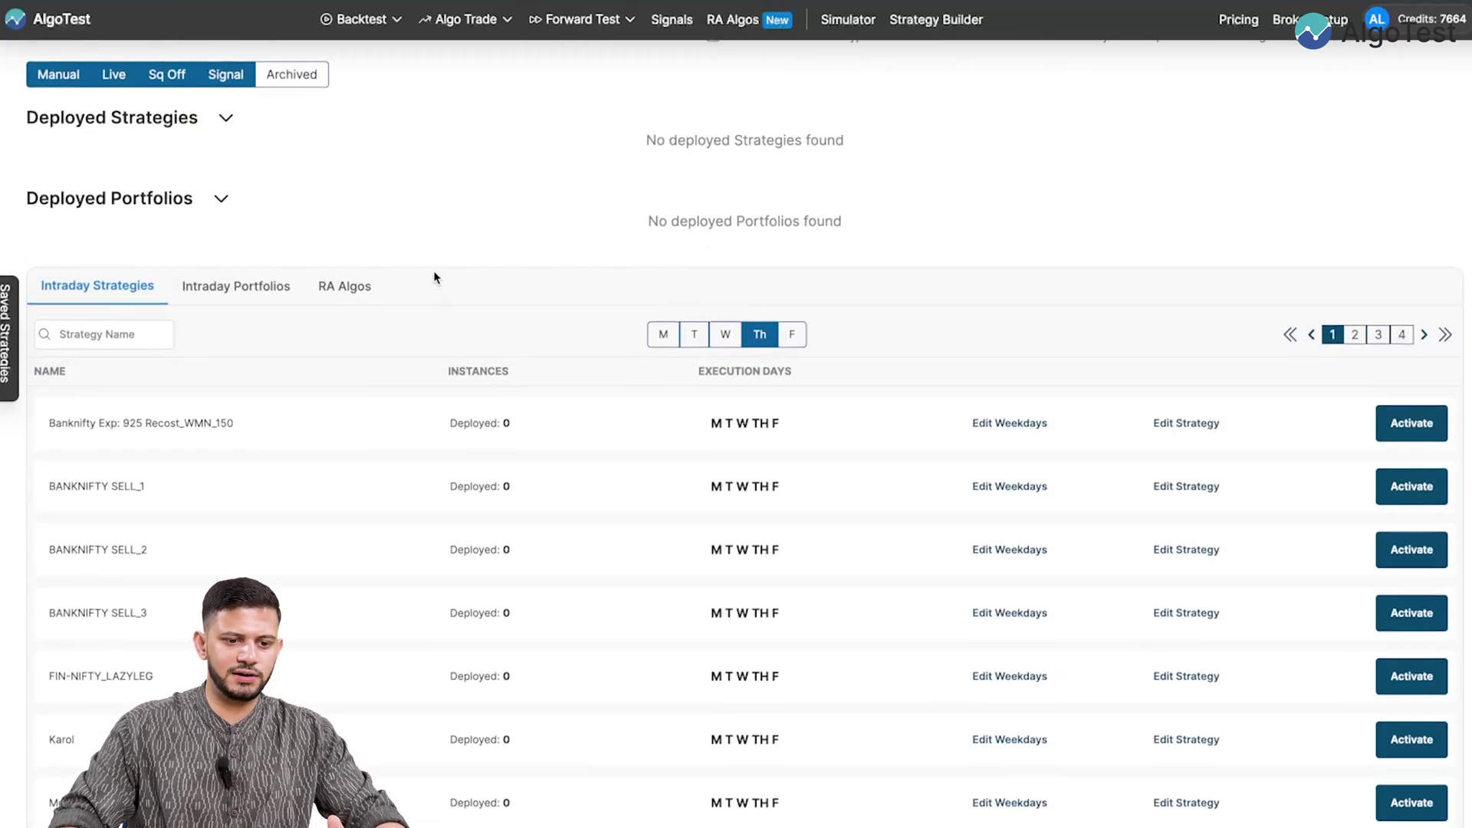
{"action": "scroll", "coordinate": [467, 420], "scroll_direction": "up", "scroll_amount": 3}
{"action": "mouse_move", "coordinate": [607, 37]}
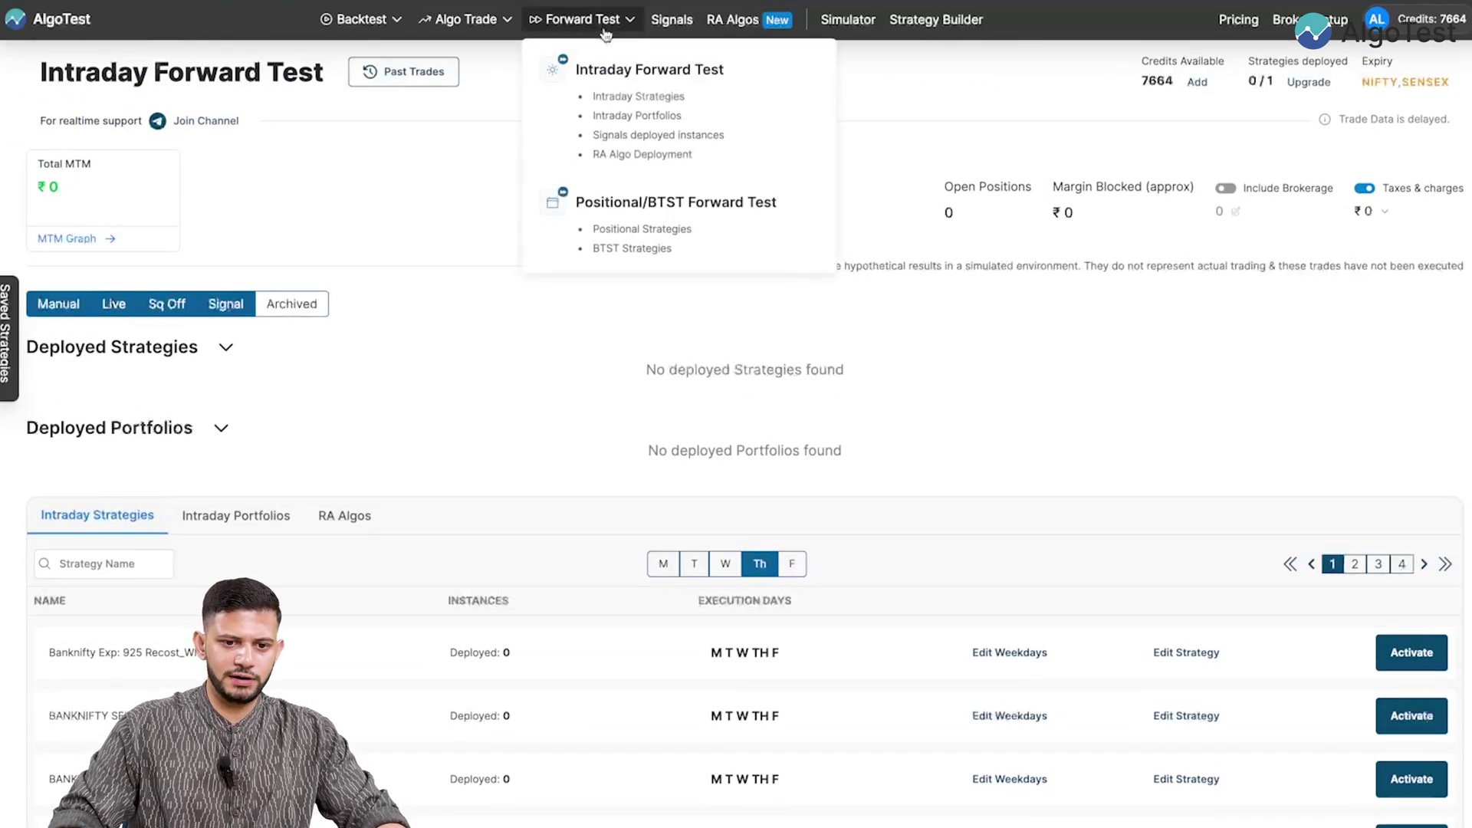
{"action": "left_click", "coordinate": [701, 204]}
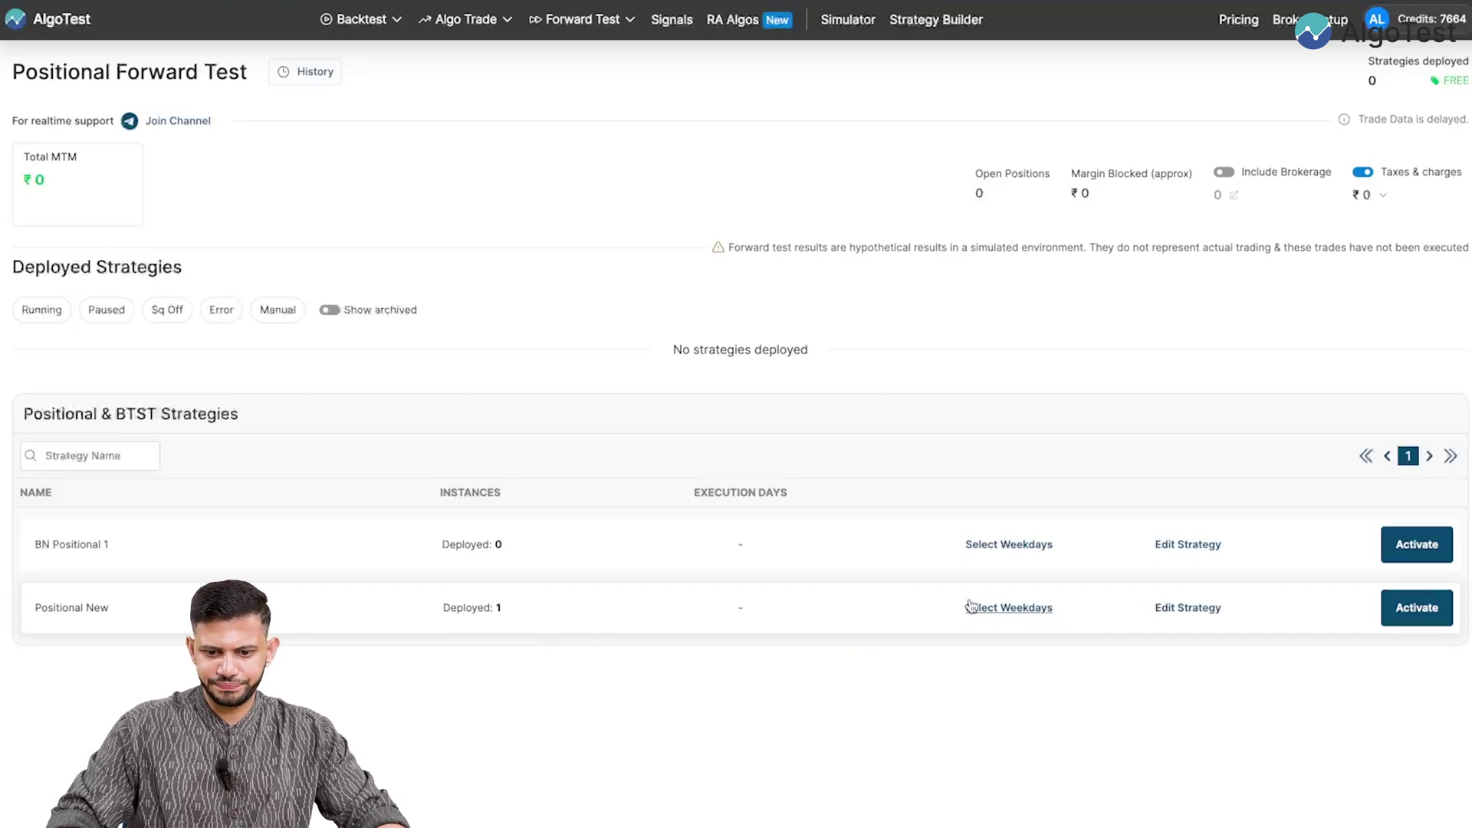
{"action": "left_click", "coordinate": [1413, 610]}
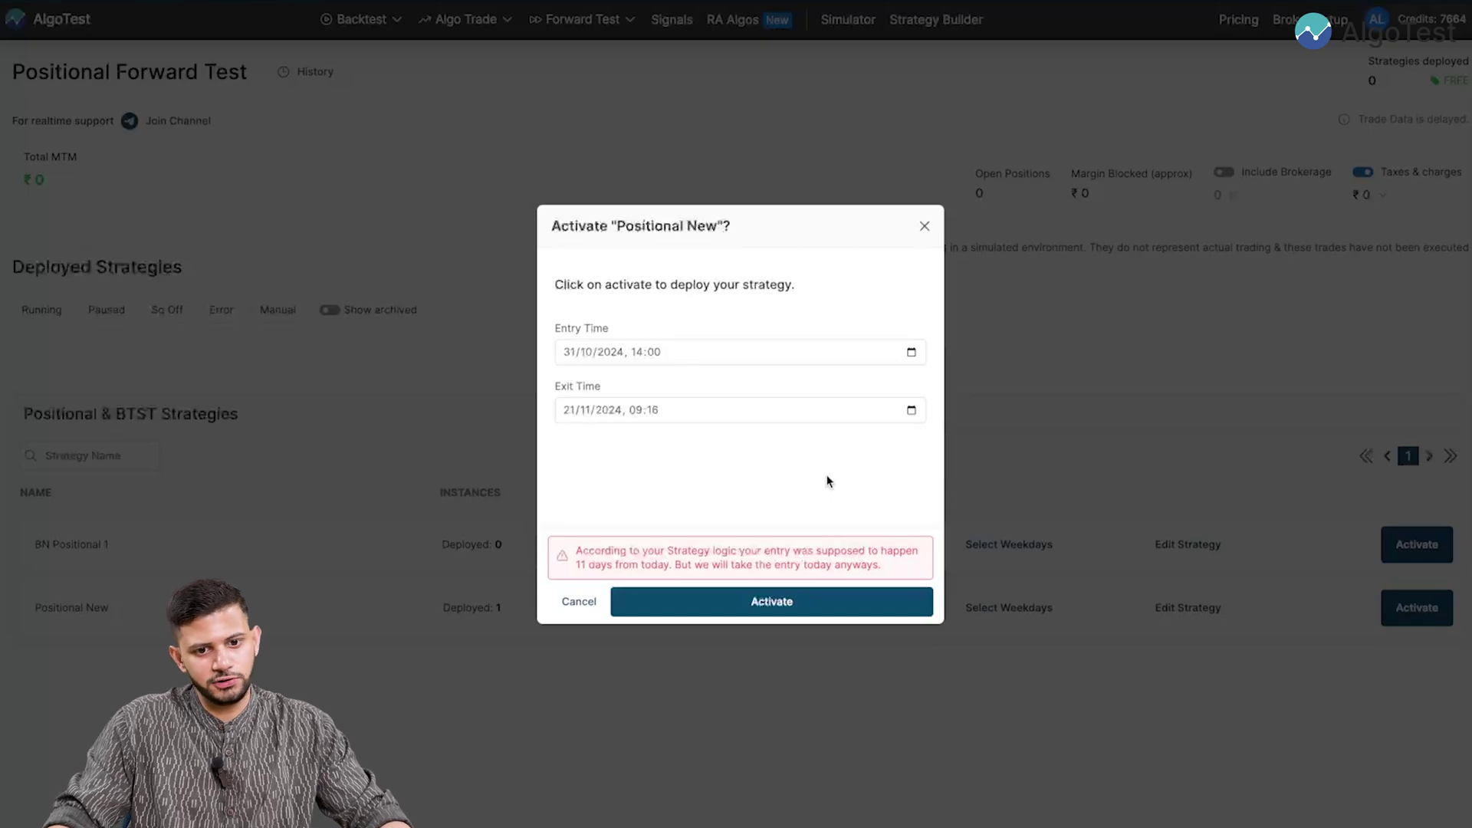
{"action": "left_click", "coordinate": [566, 357]}
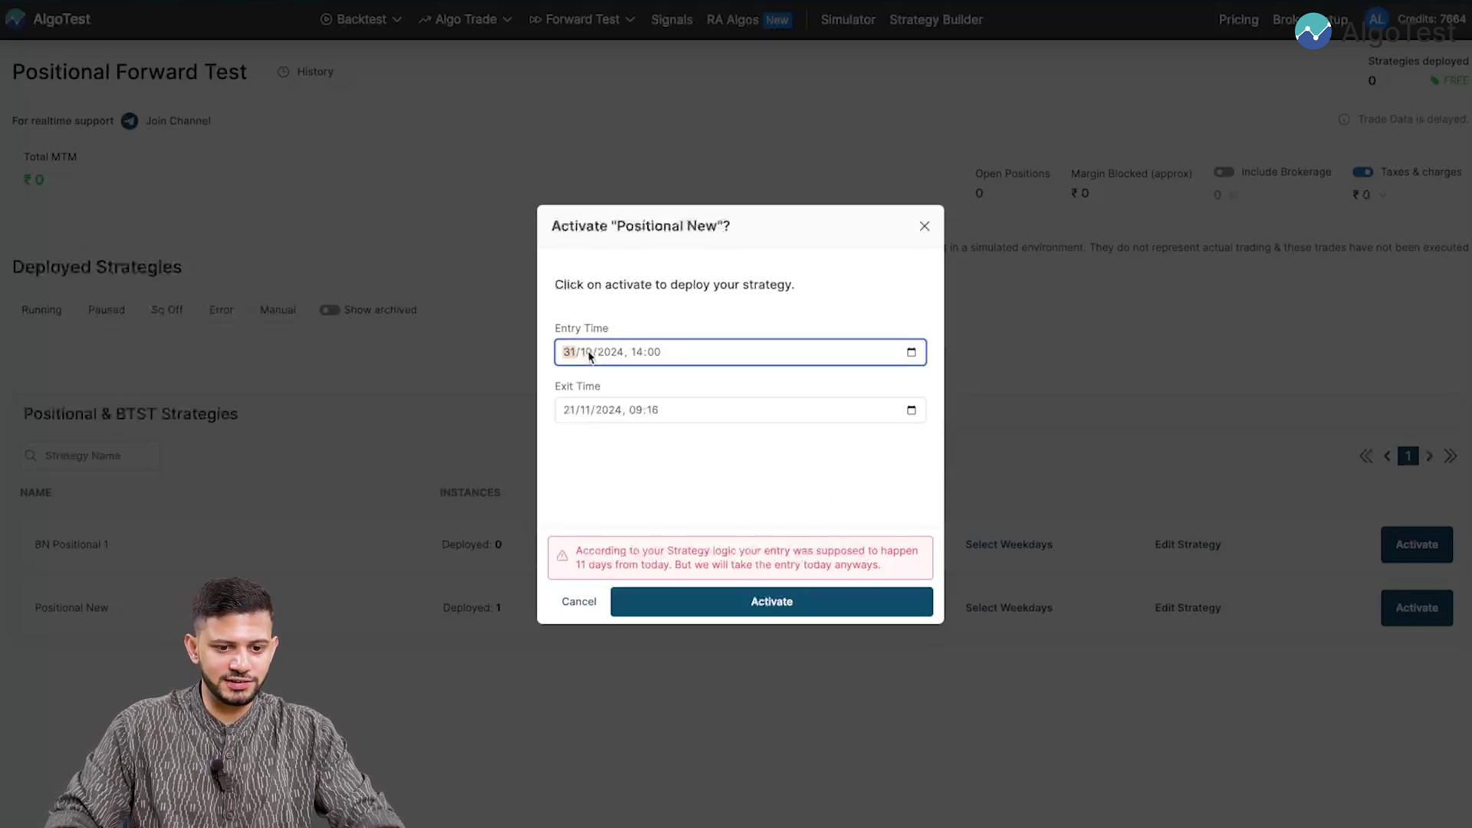
{"action": "left_click", "coordinate": [588, 353]}
{"action": "left_click", "coordinate": [605, 353]}
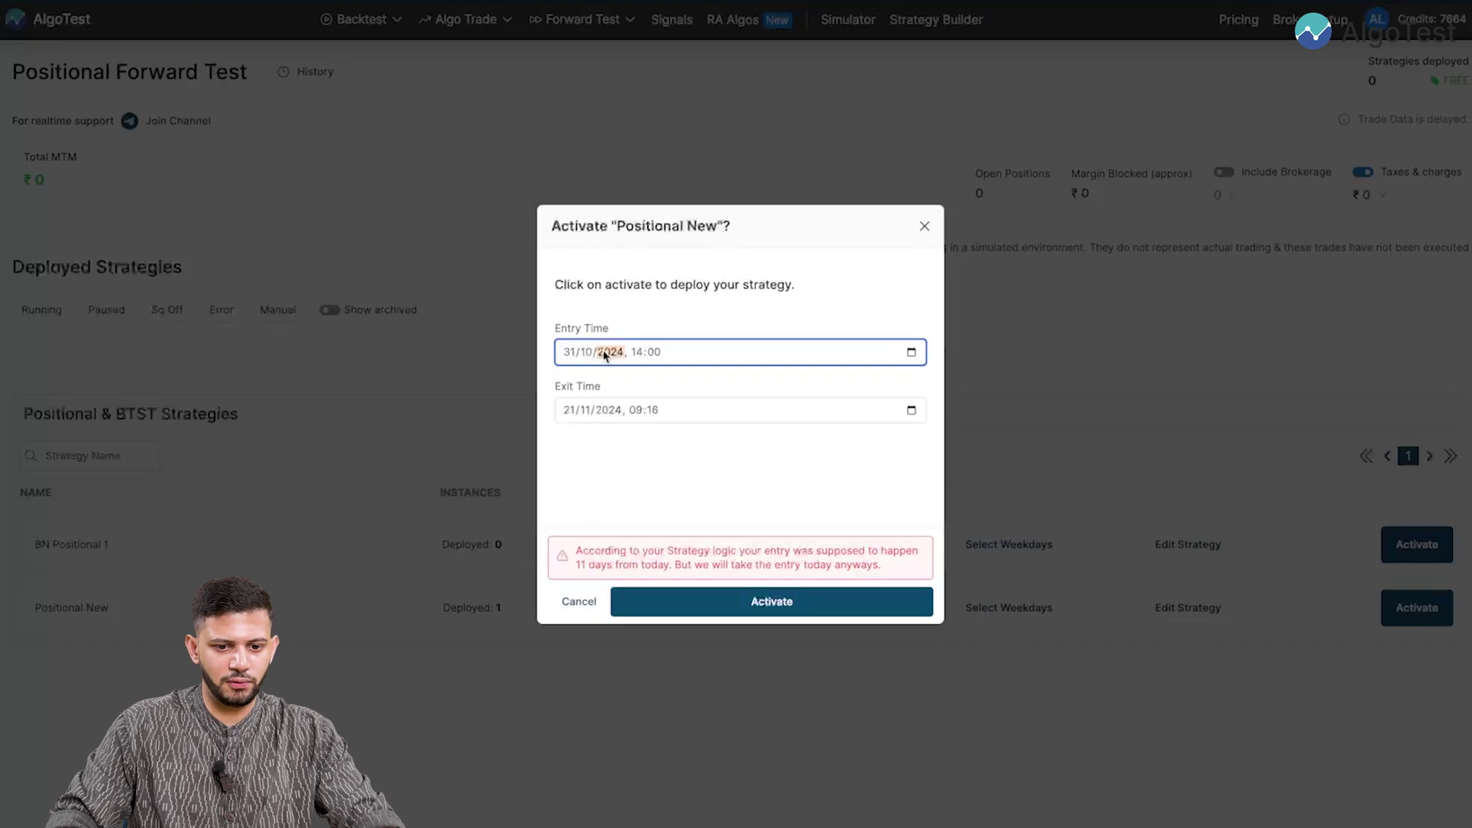
{"action": "left_click", "coordinate": [638, 328]}
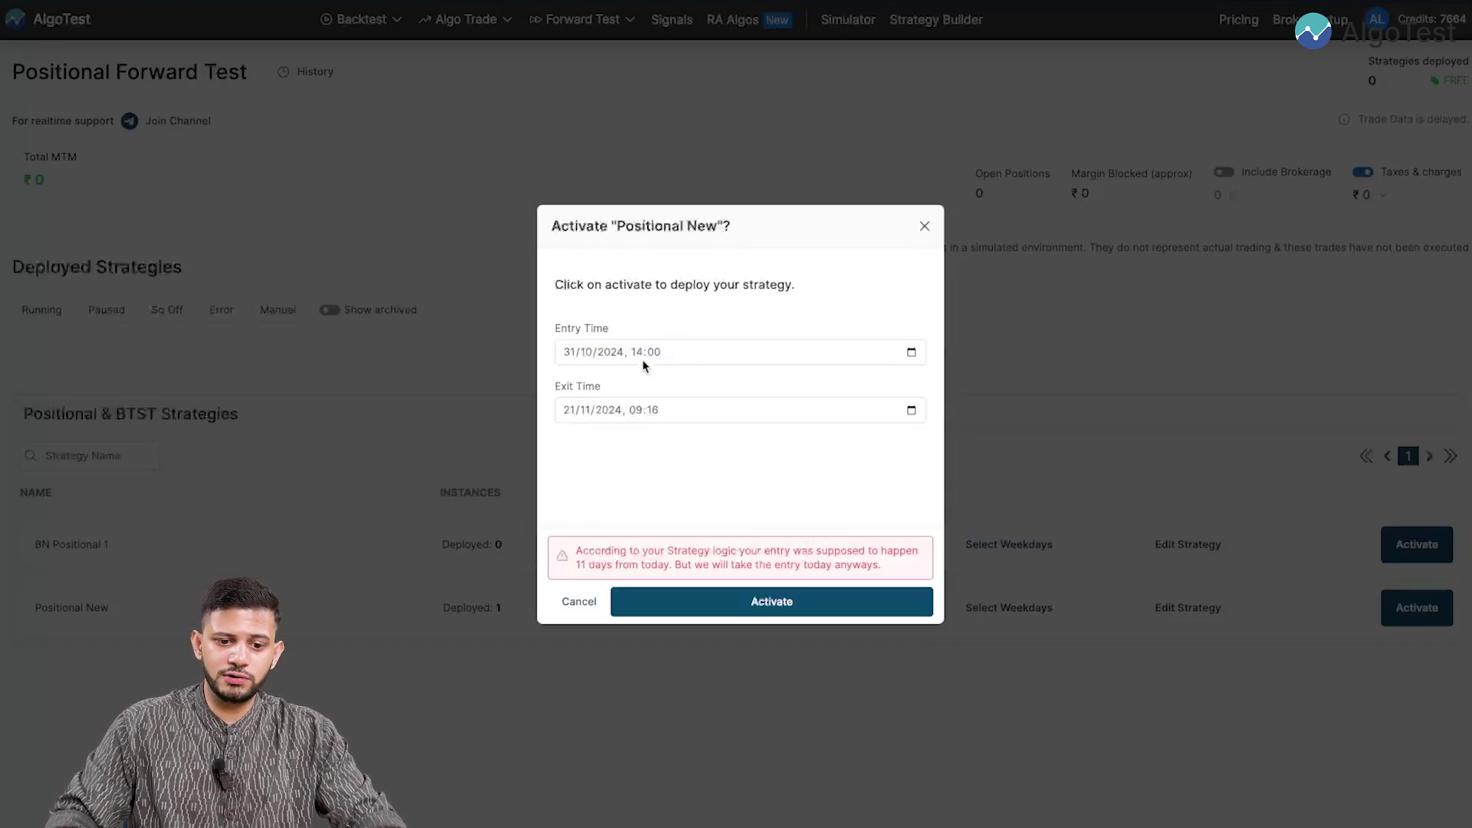
{"action": "left_click", "coordinate": [641, 353]}
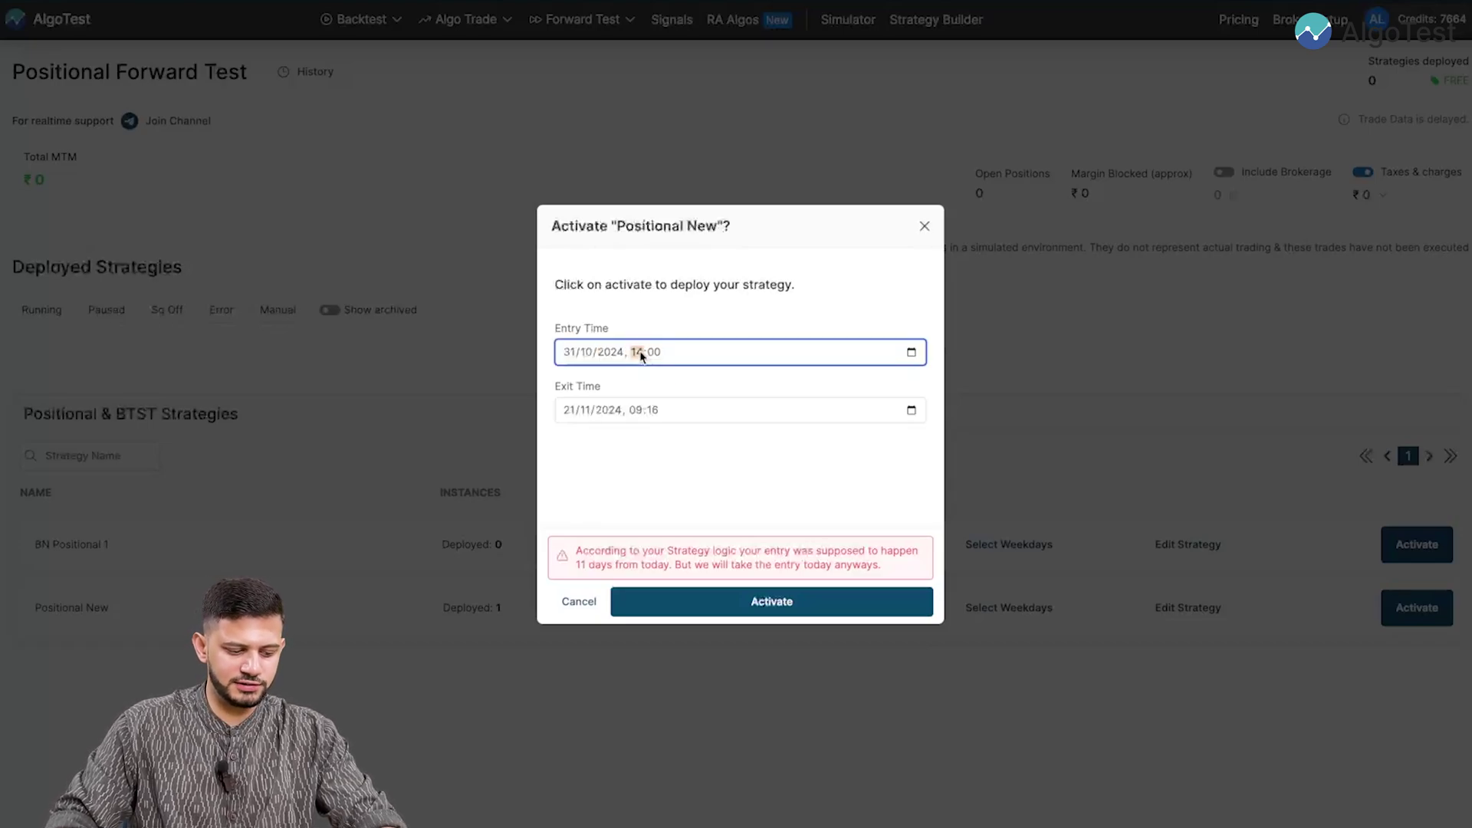
{"action": "left_click", "coordinate": [709, 314]}
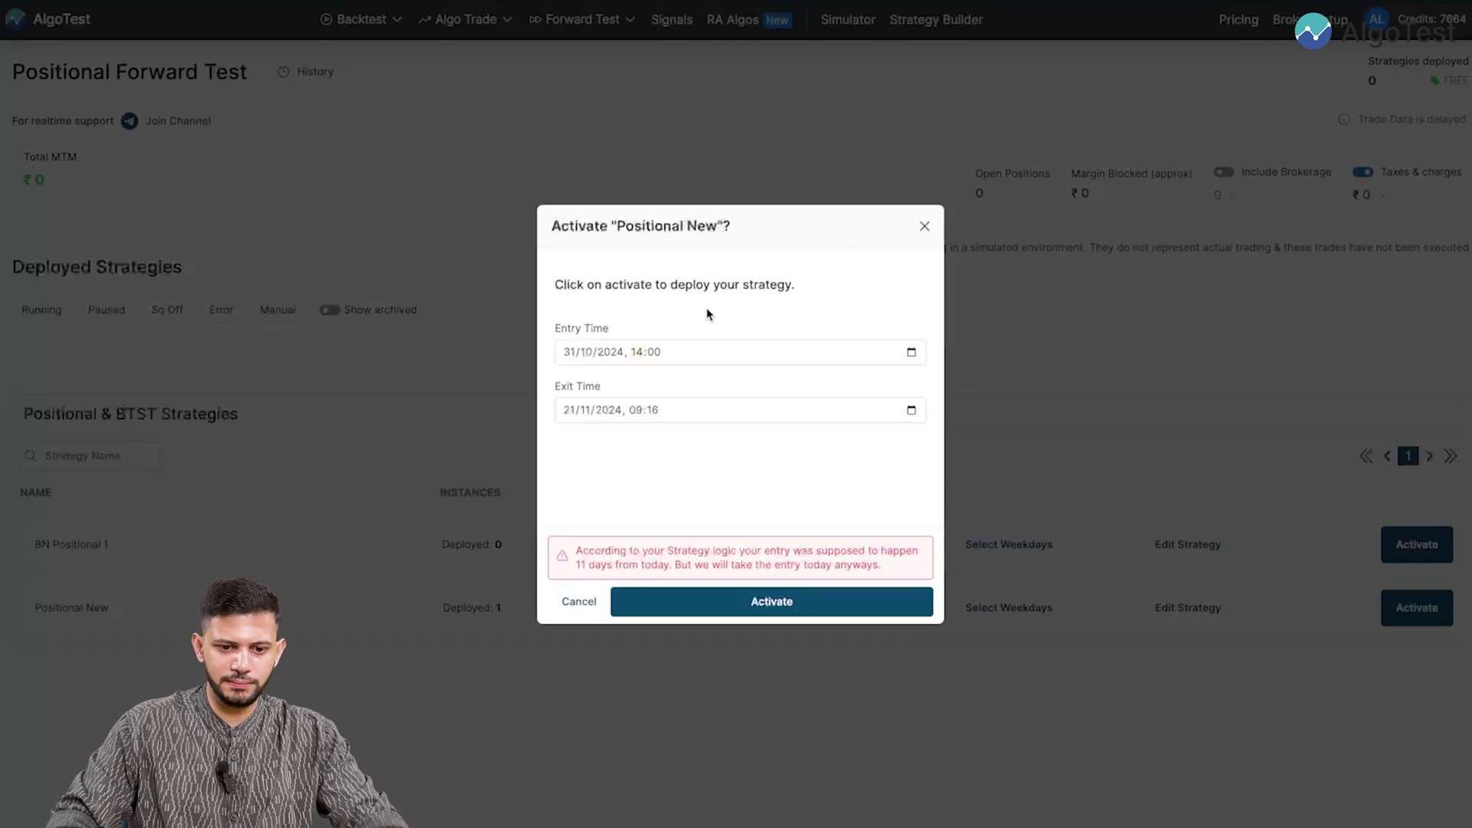
{"action": "left_click", "coordinate": [647, 354]}
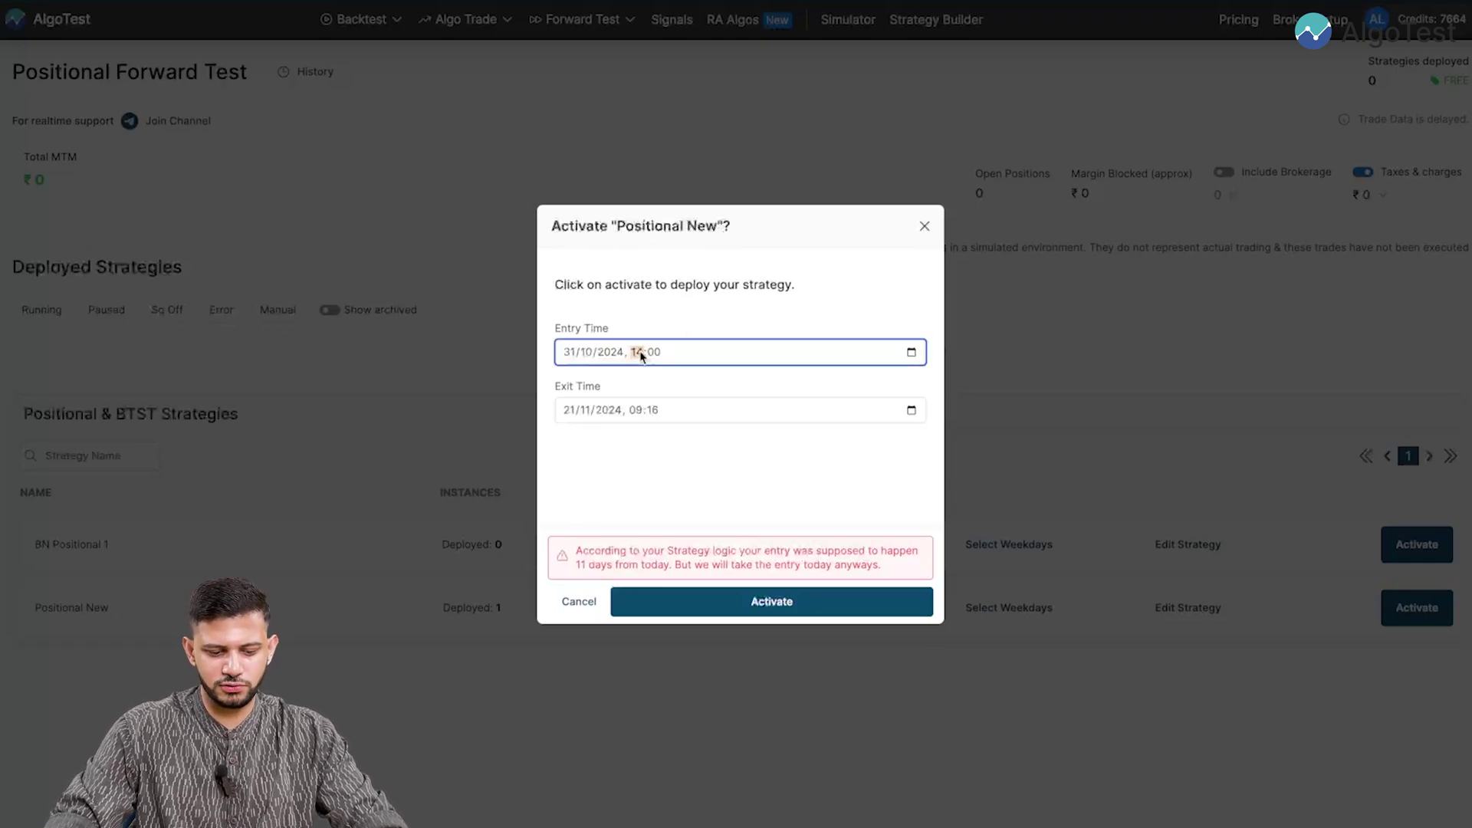
{"action": "key", "text": "Right"}
{"action": "type", "text": "55"}
{"action": "left_click", "coordinate": [696, 302]}
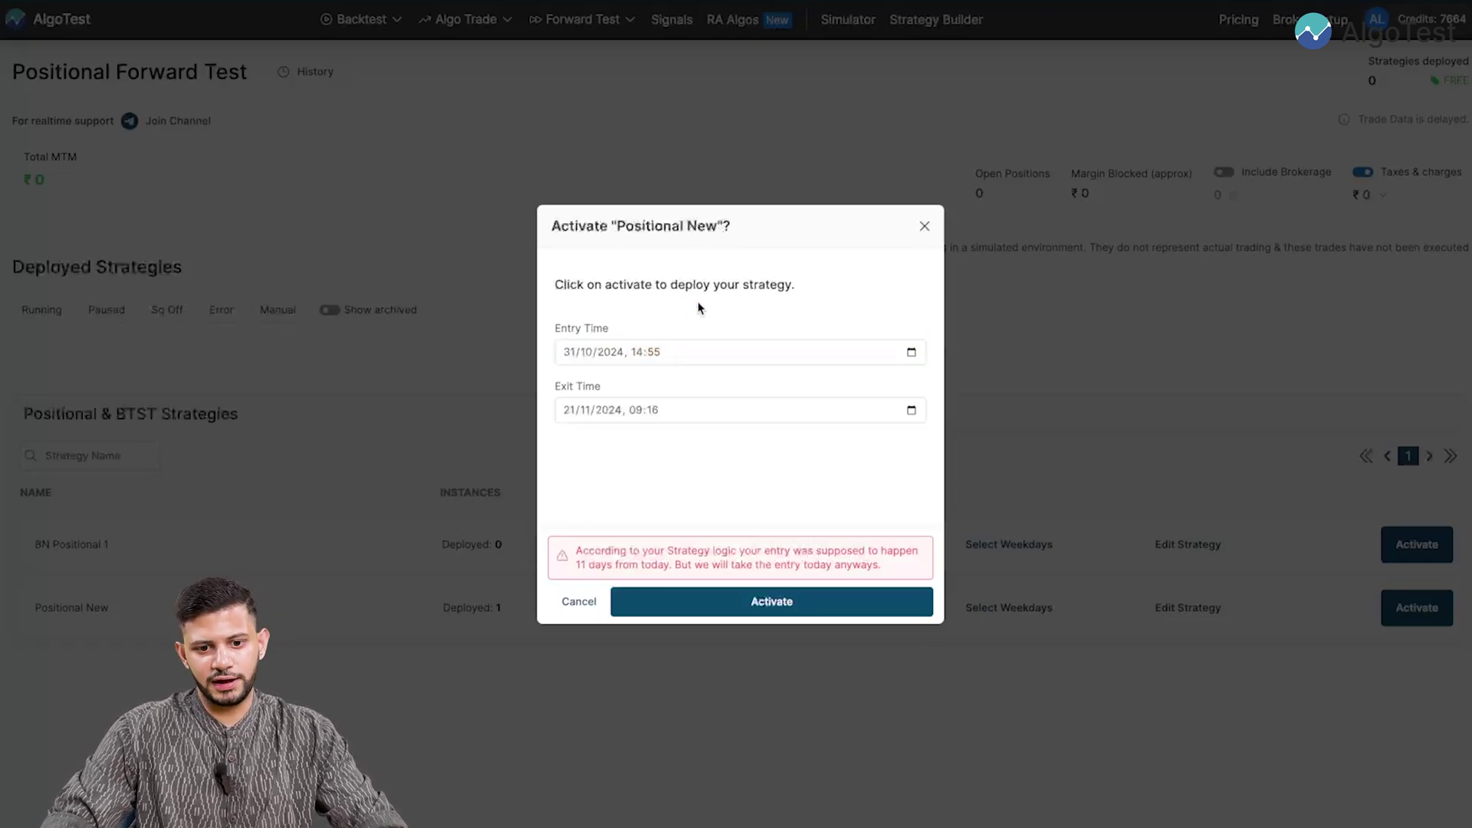
{"action": "left_click", "coordinate": [633, 362]}
{"action": "type", "text": "1510"}
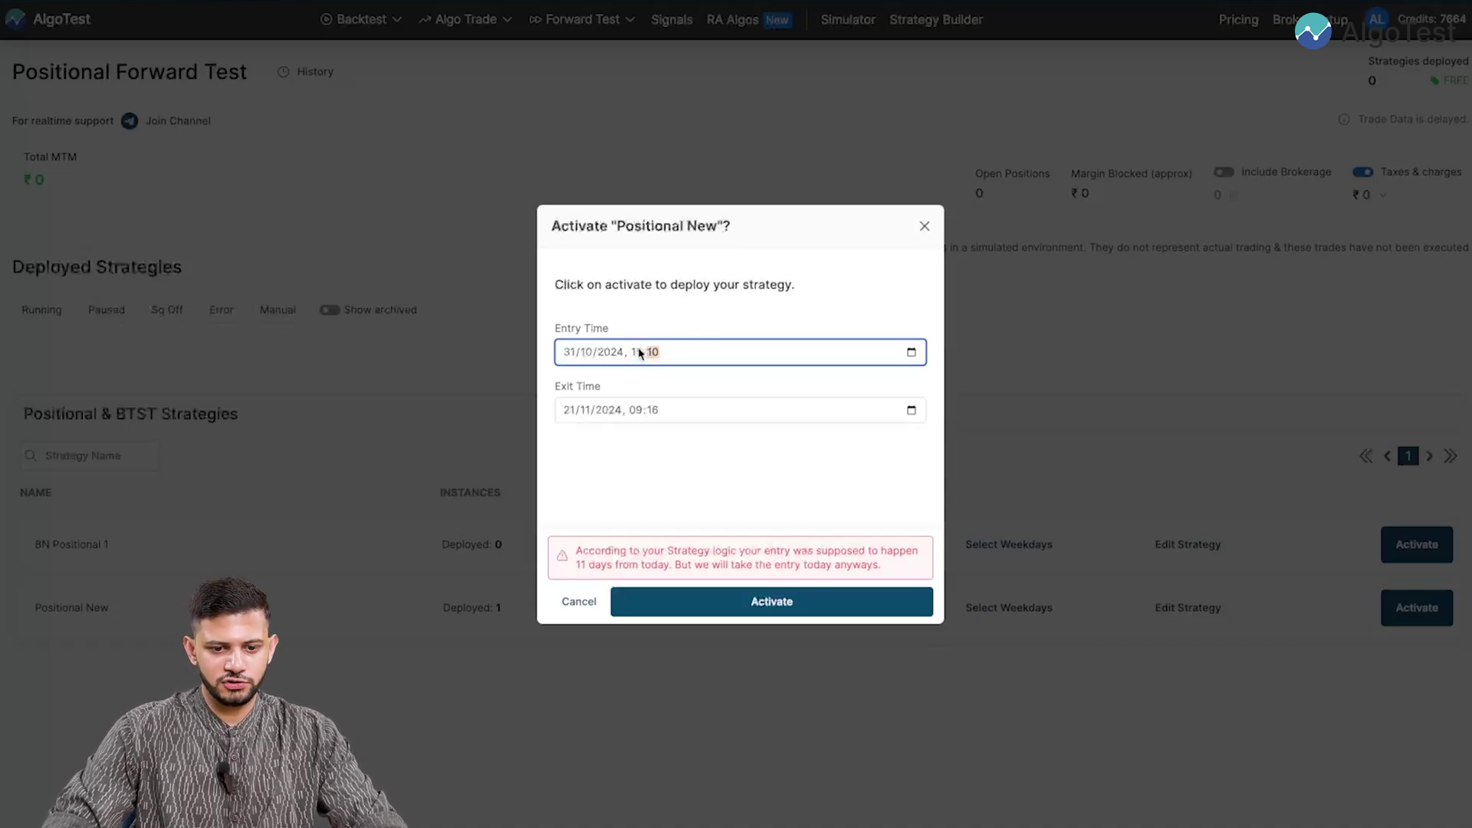
{"action": "left_click", "coordinate": [635, 358]}
{"action": "type", "text": "1400"}
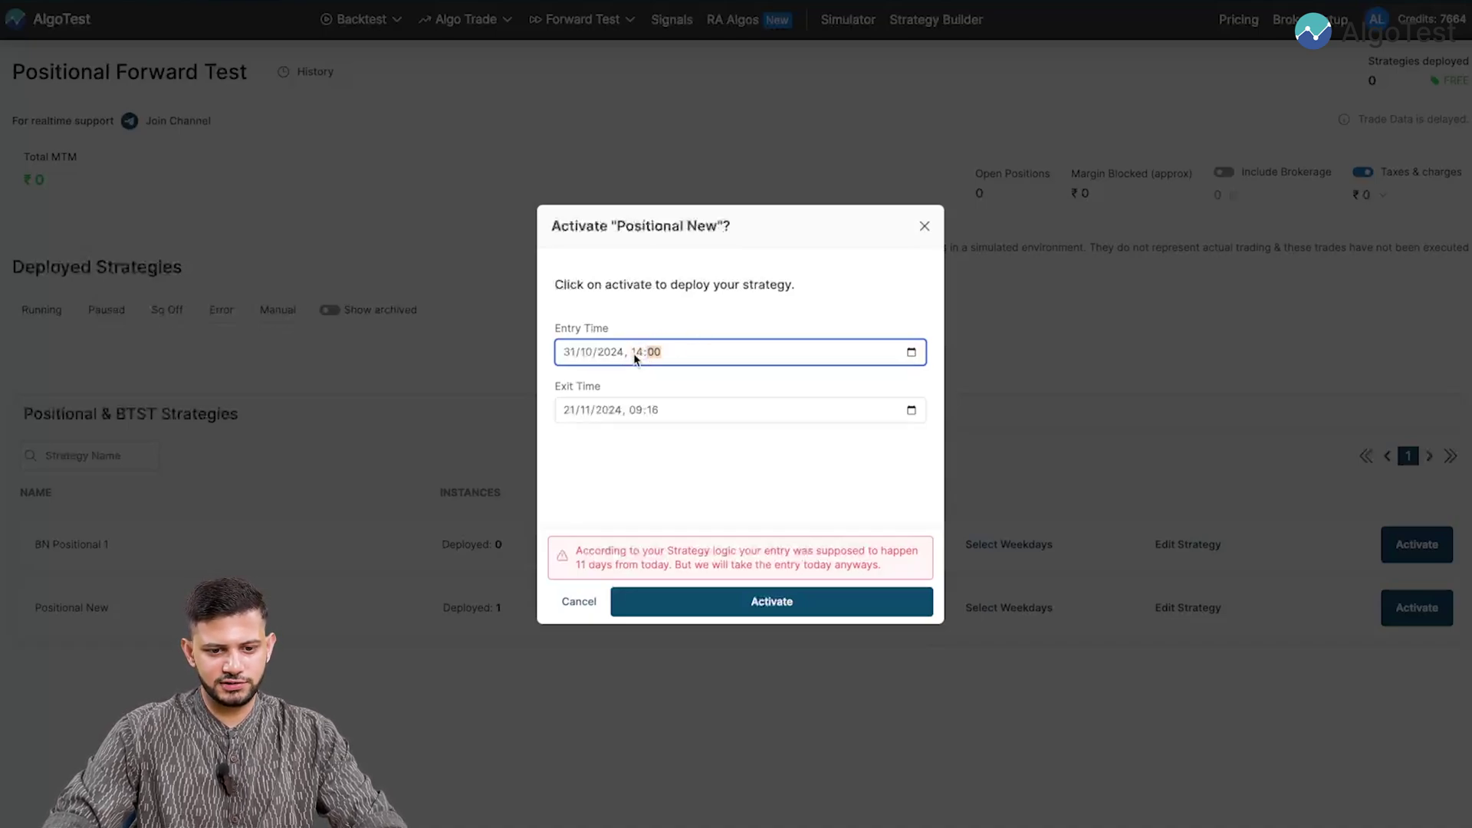
{"action": "left_click", "coordinate": [685, 459]}
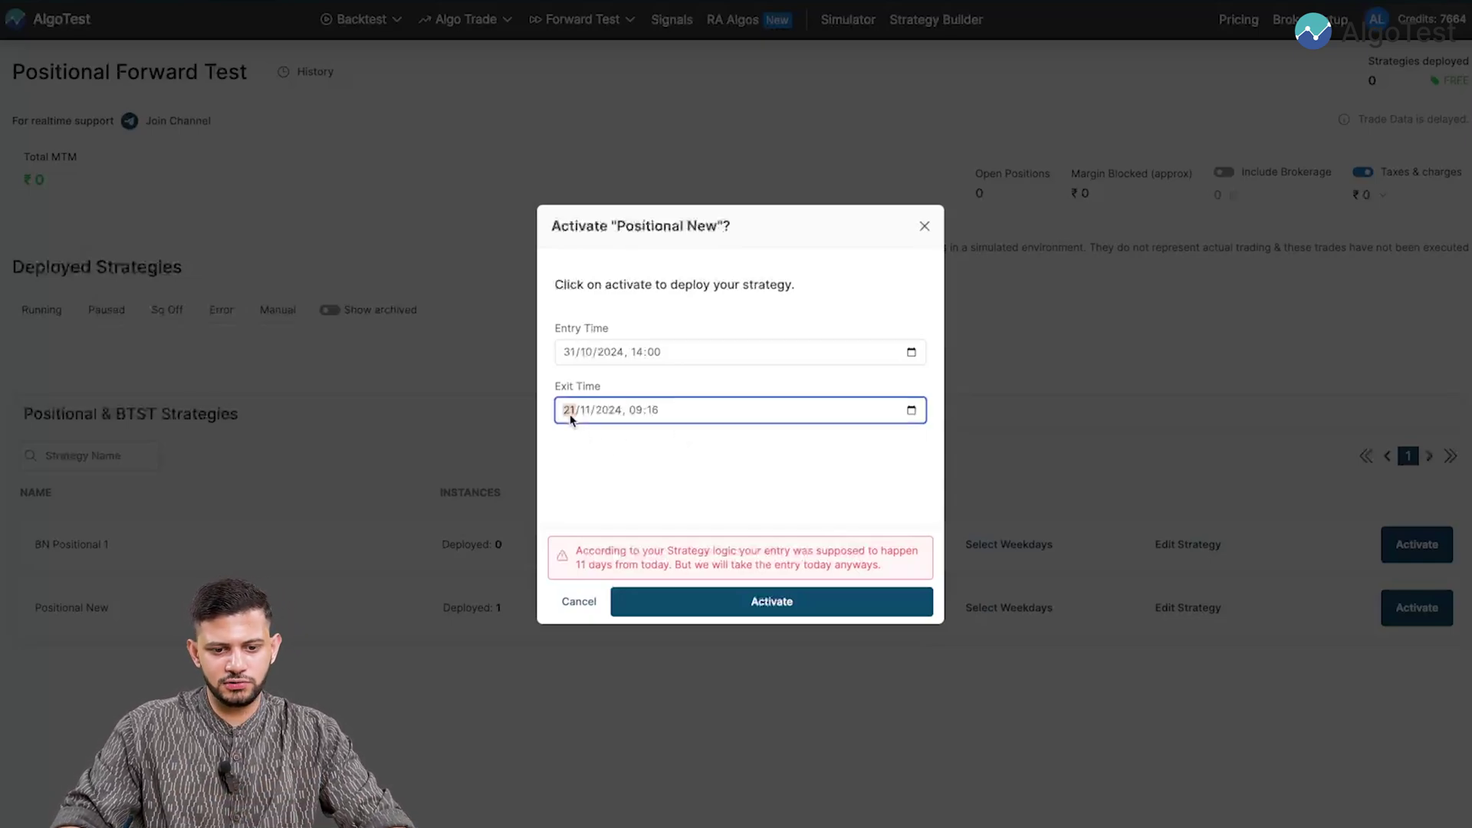
{"action": "left_click", "coordinate": [911, 410]}
{"action": "left_click", "coordinate": [797, 376]}
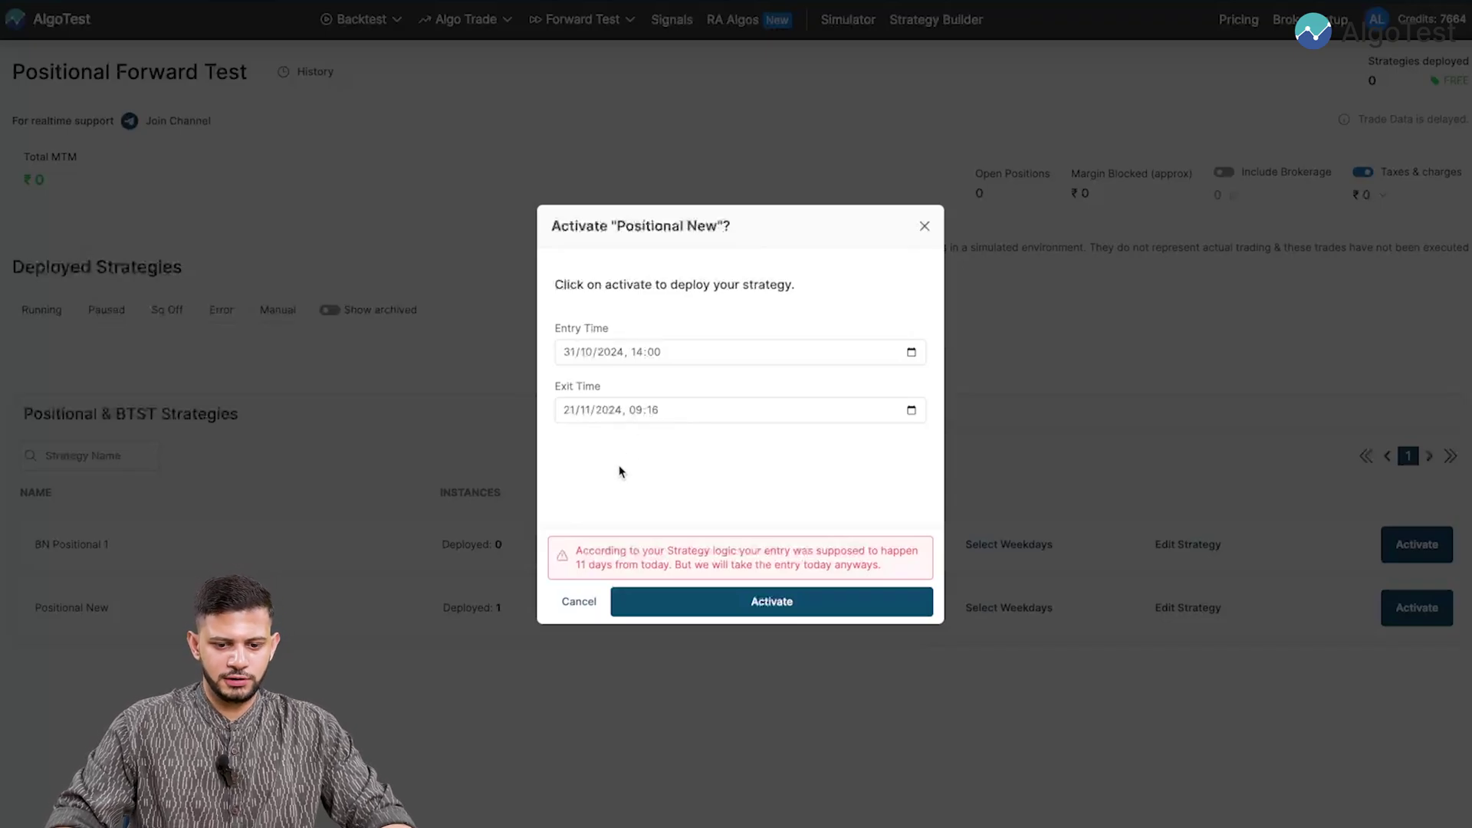
Confirm activation so Positional New runs in forward test with 2 instances deployed
{"action": "left_click", "coordinate": [805, 606]}
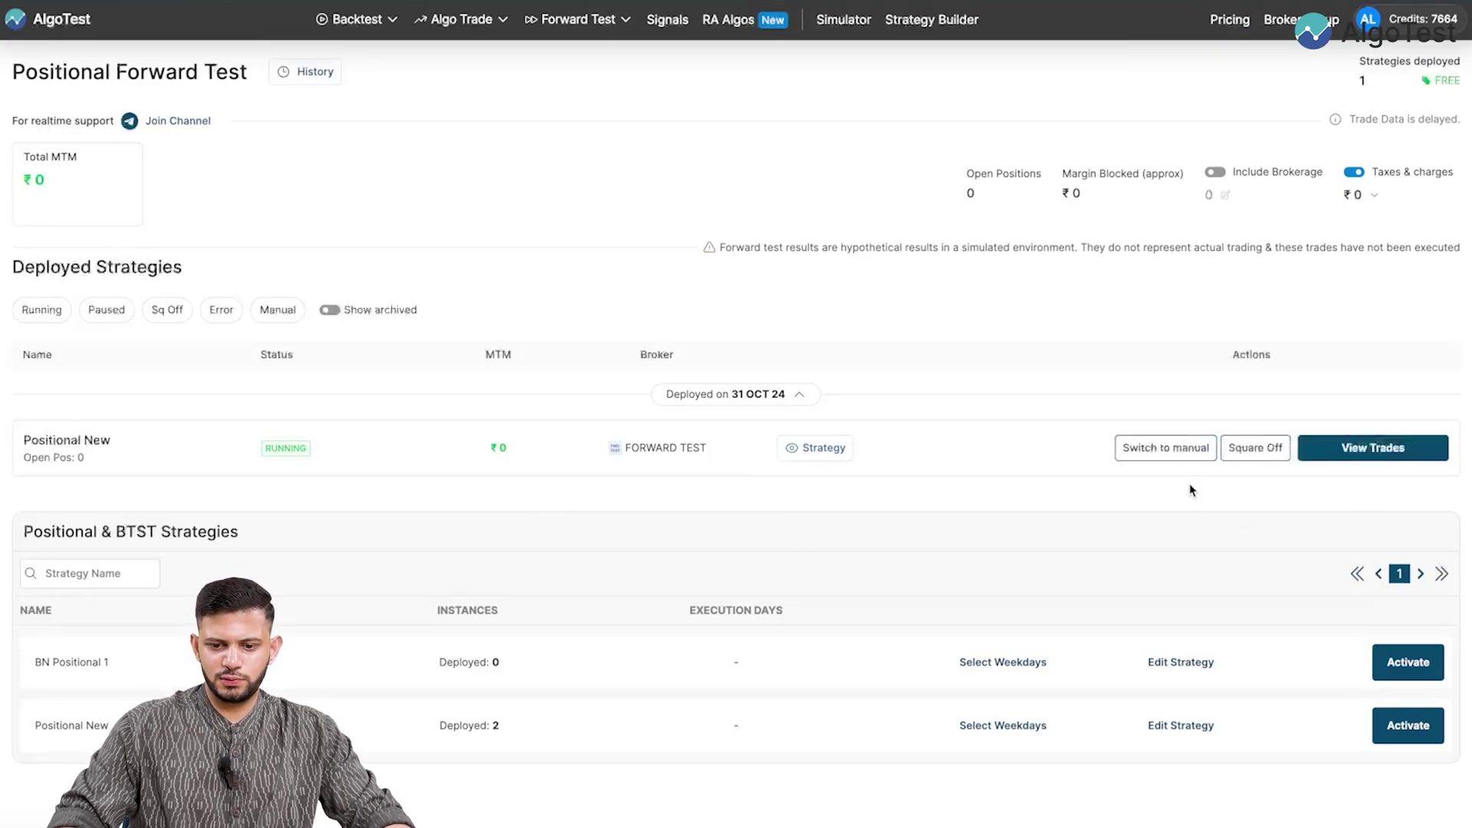
{"action": "mouse_move", "coordinate": [474, 34]}
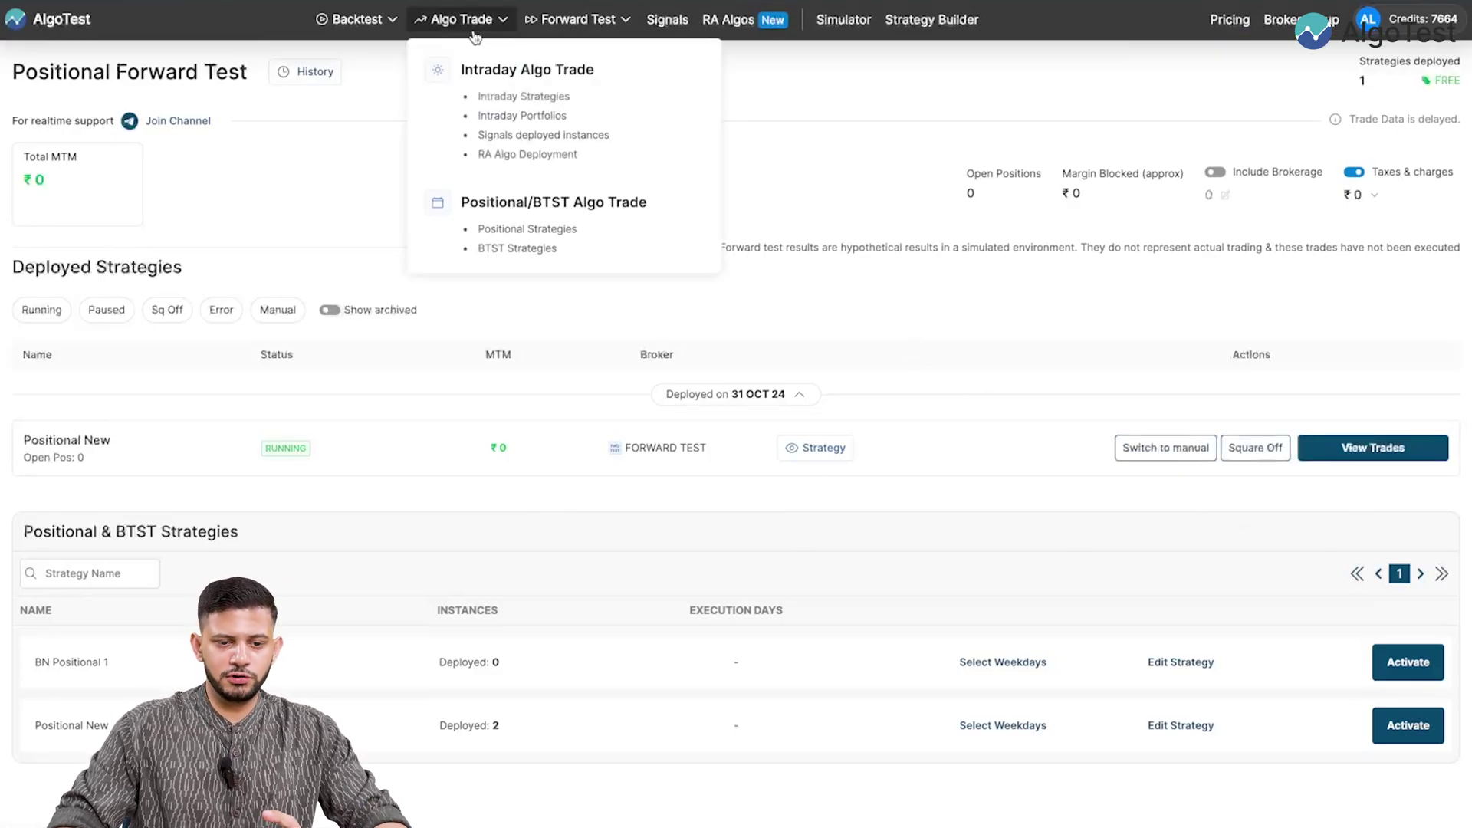